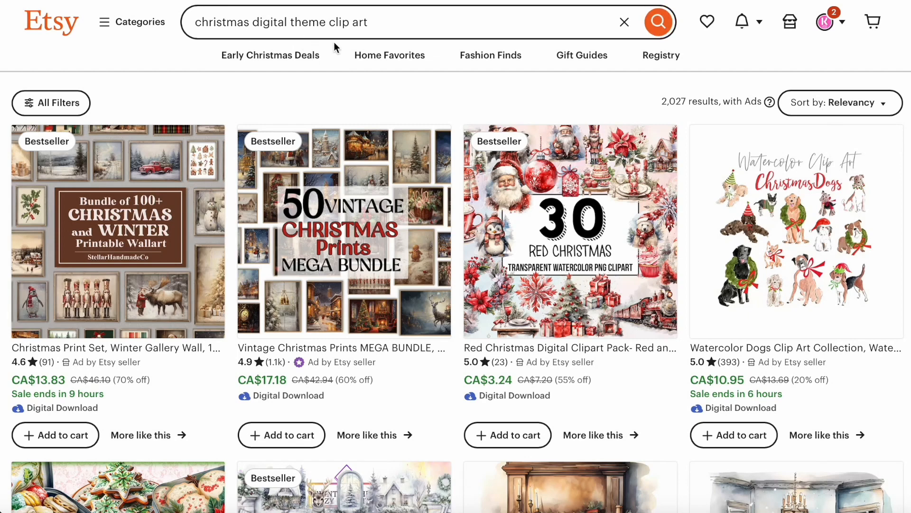
Examine the Etsy search results for "christmas digital theme clip art", comparing listing styles, prices and bestseller badges.
scroll(392, 131, down, 1)
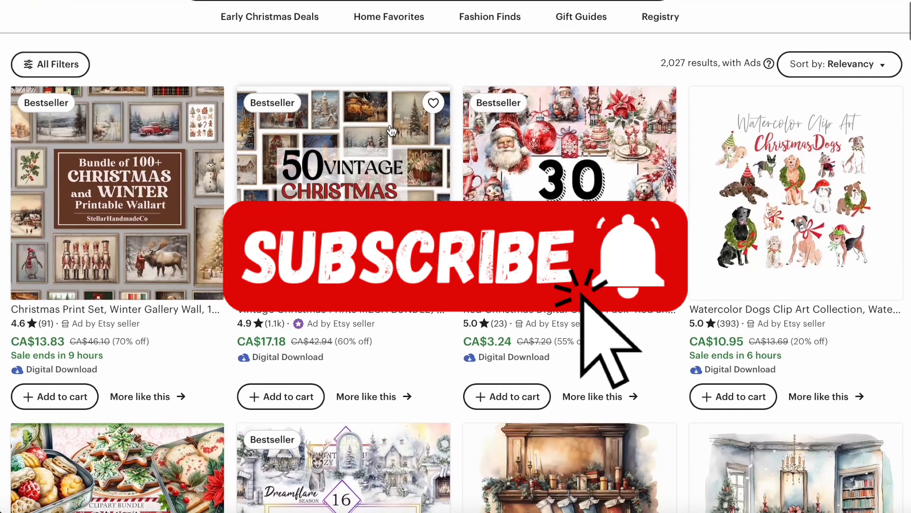
scroll(392, 131, down, 1)
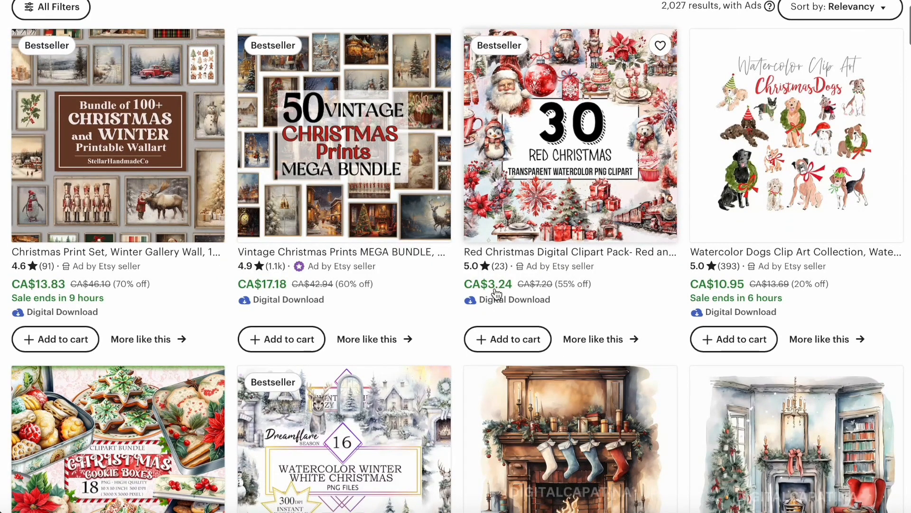
scroll(506, 271, down, 6)
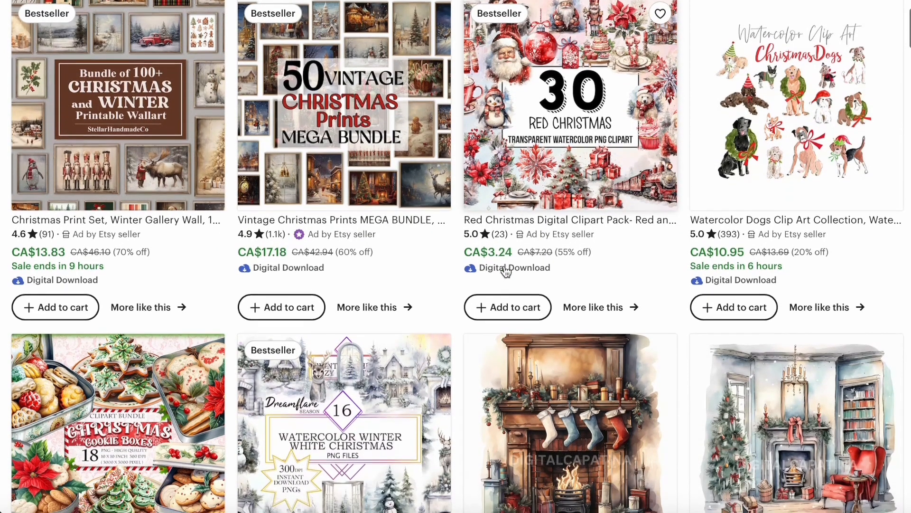
scroll(506, 271, down, 5)
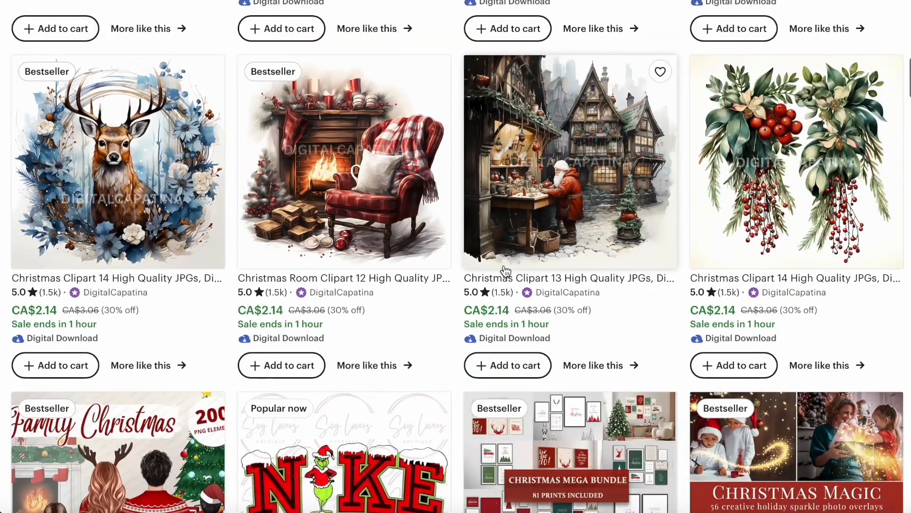
scroll(506, 271, down, 5)
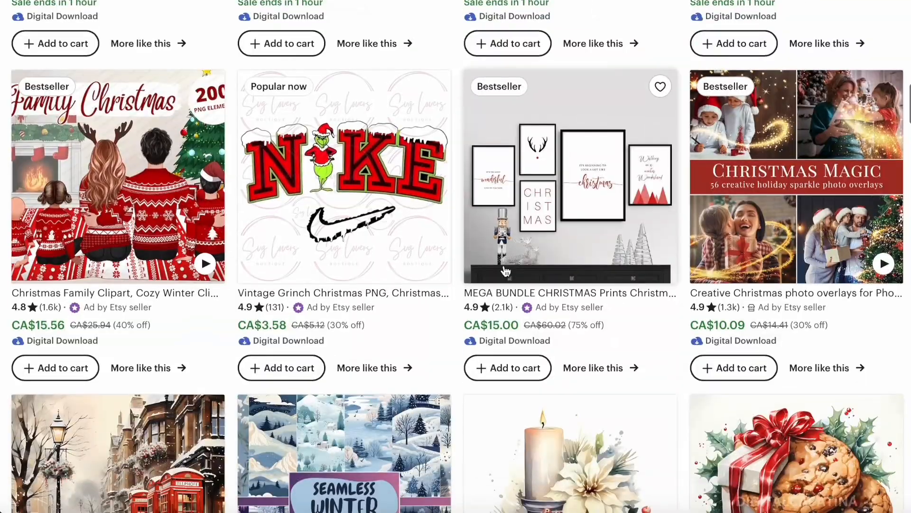
scroll(506, 271, down, 8)
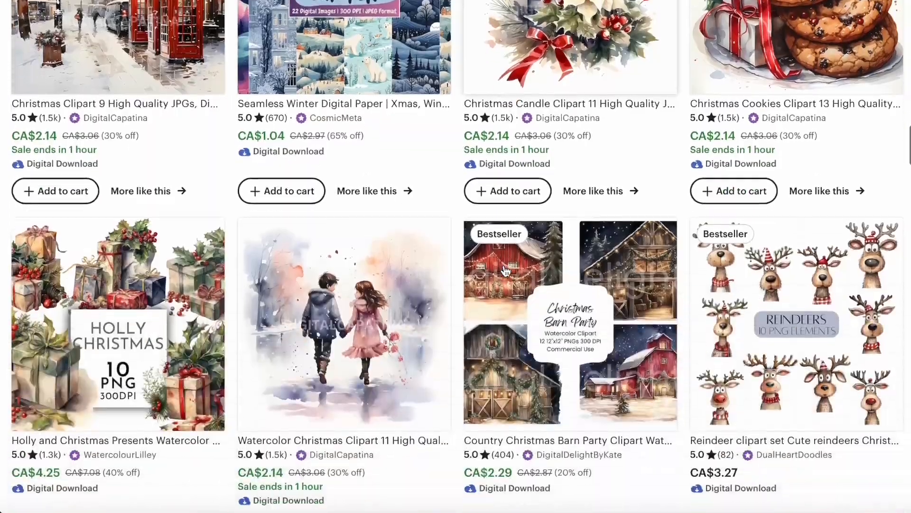
scroll(506, 271, down, 15)
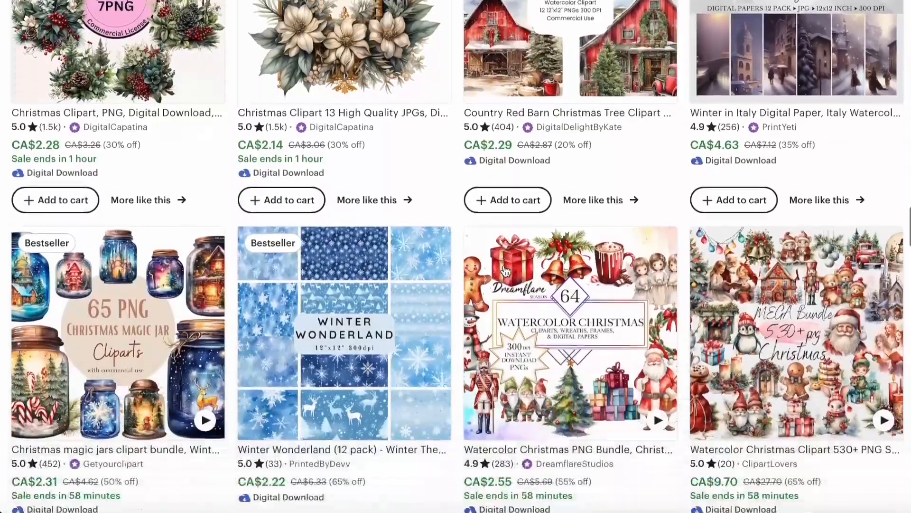
scroll(506, 271, down, 11)
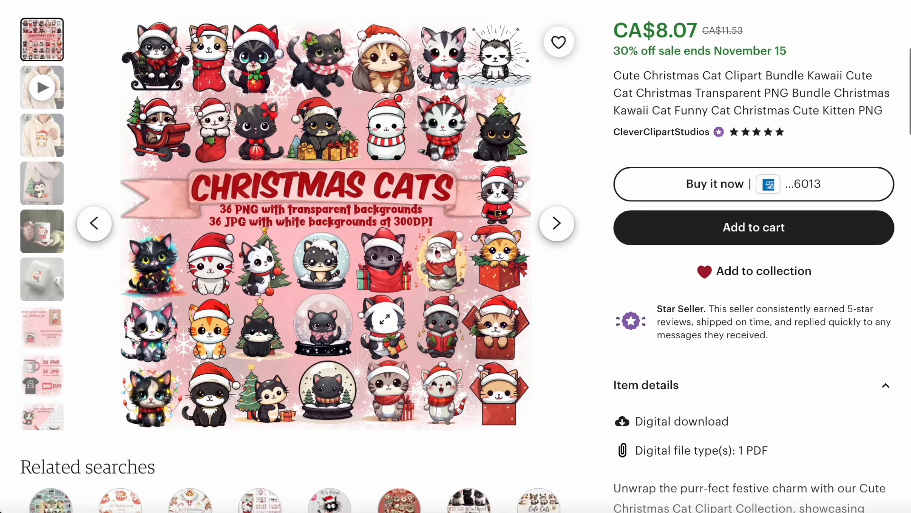
Review the Christmas Cats clip art bundle listing, including its item details and shop reviews.
scroll(385, 319, down, 8)
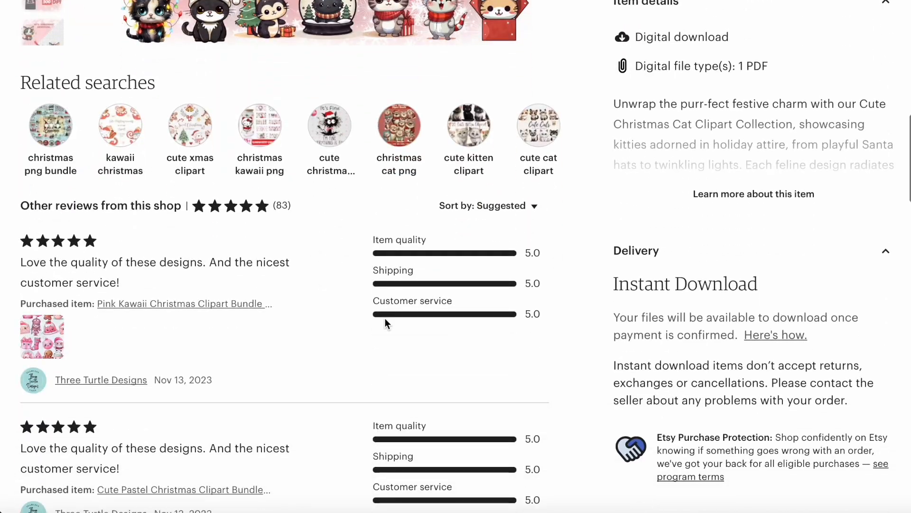
scroll(386, 321, down, 5)
scroll(386, 320, up, 15)
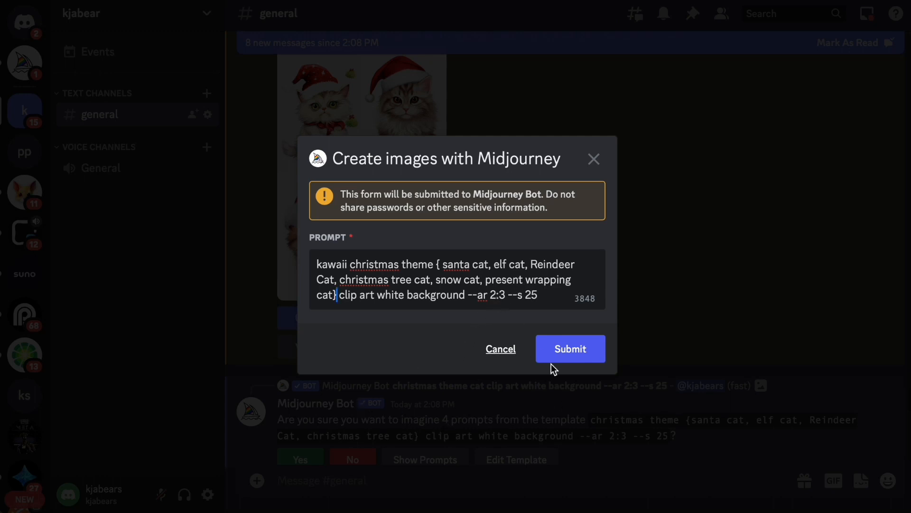
Submit the kawaii Christmas cat clip art template to Midjourney in Discord and confirm generating all six prompts.
click(579, 356)
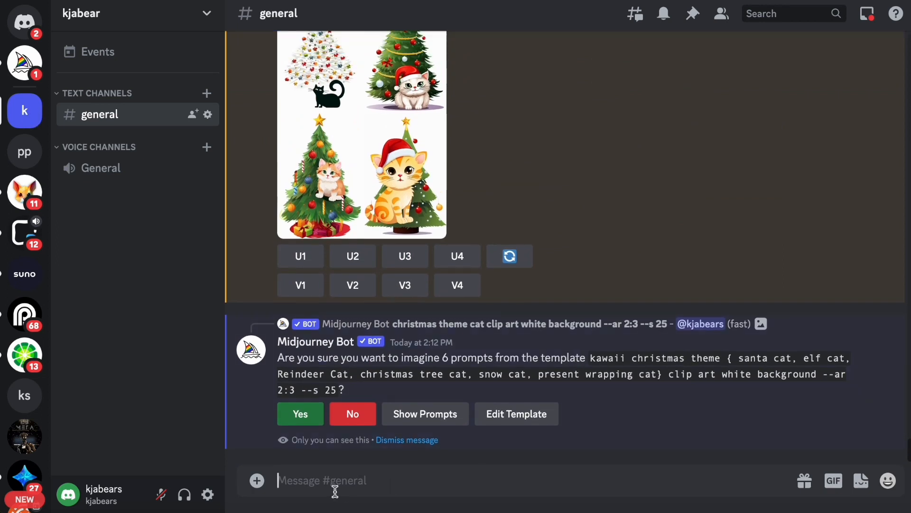
click(300, 411)
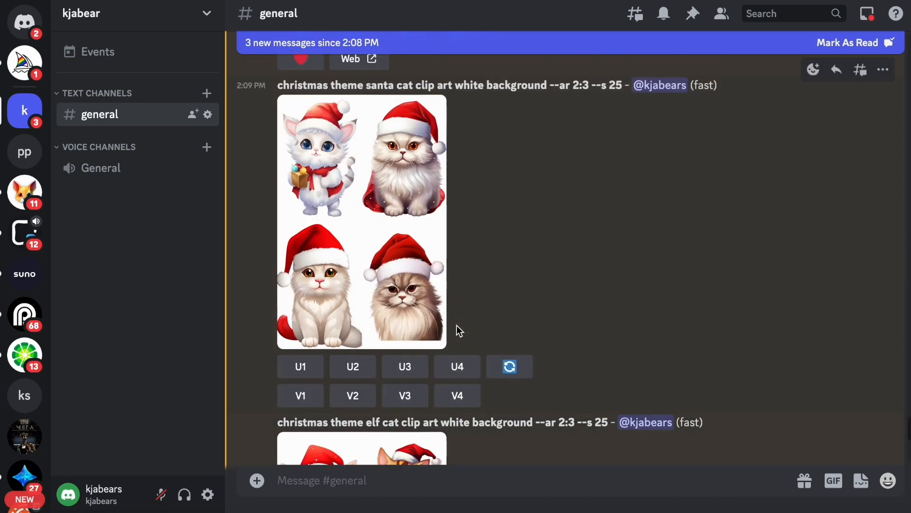
Examine the generated image grids for the santa, reindeer, elf, christmas tree, snow and present wrapping cat prompts.
scroll(457, 325, down, 10)
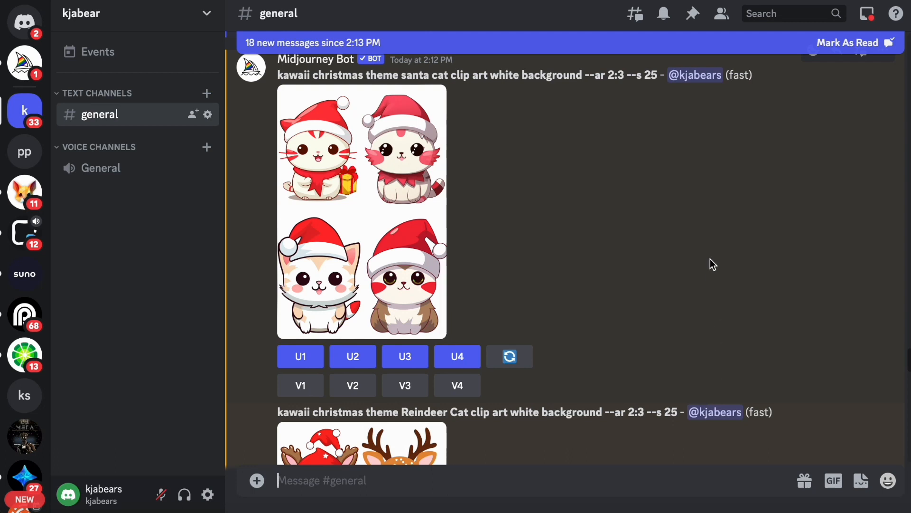
scroll(710, 258, up, 1)
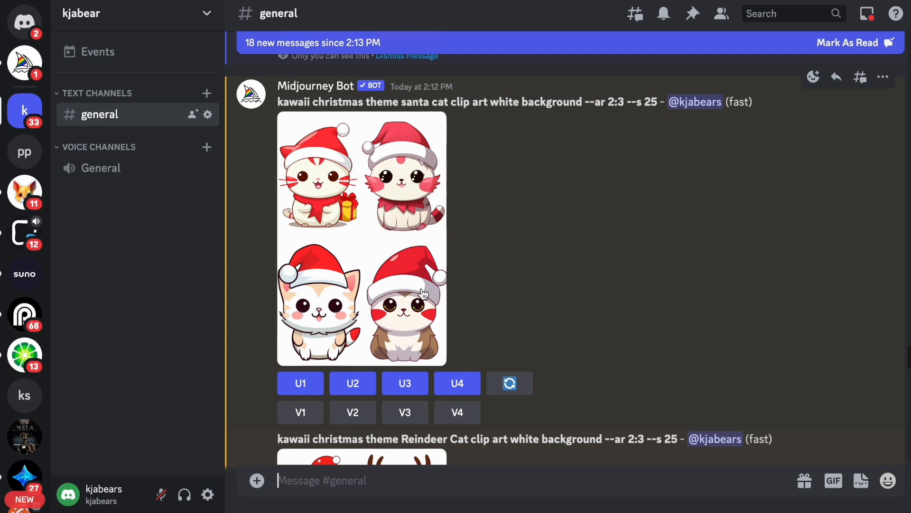
scroll(424, 294, down, 5)
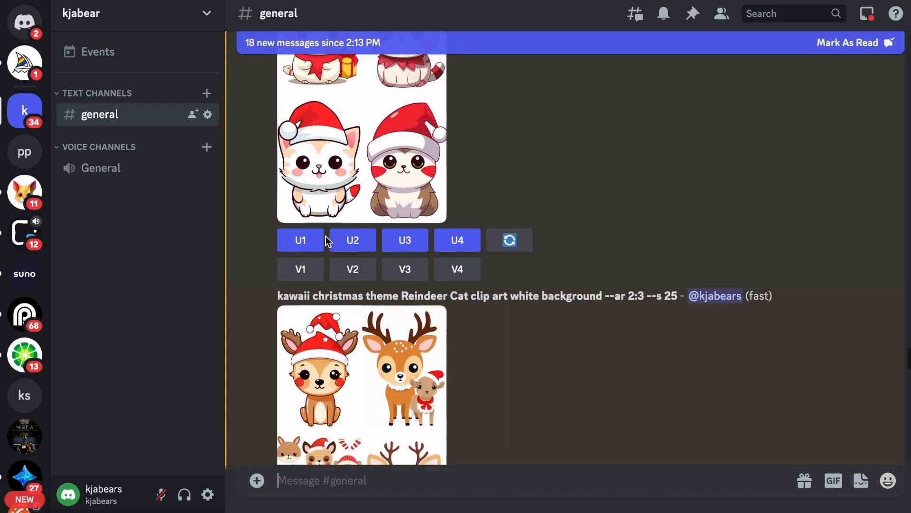
scroll(458, 242, down, 5)
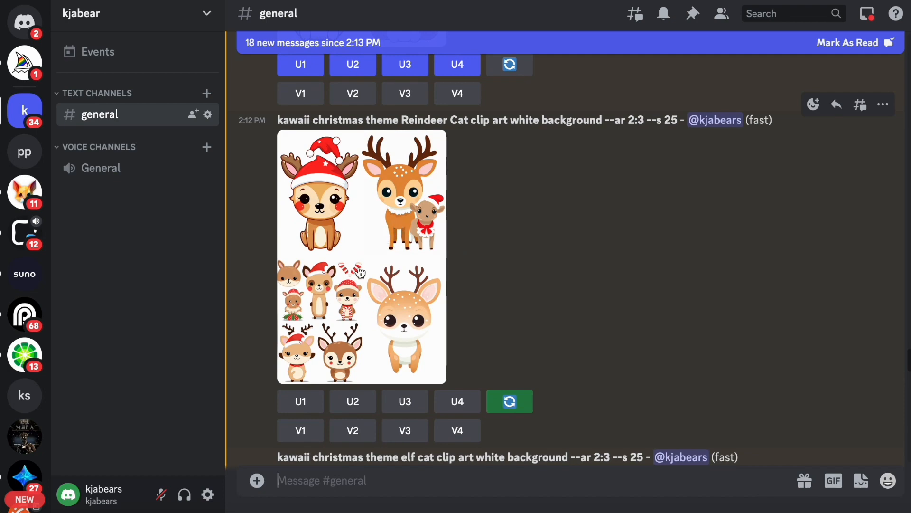
scroll(368, 272, down, 10)
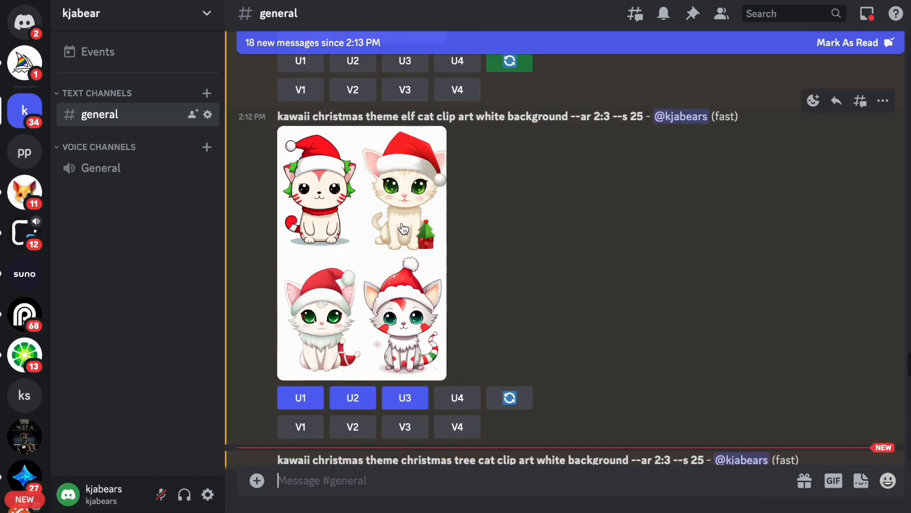
scroll(404, 229, down, 9)
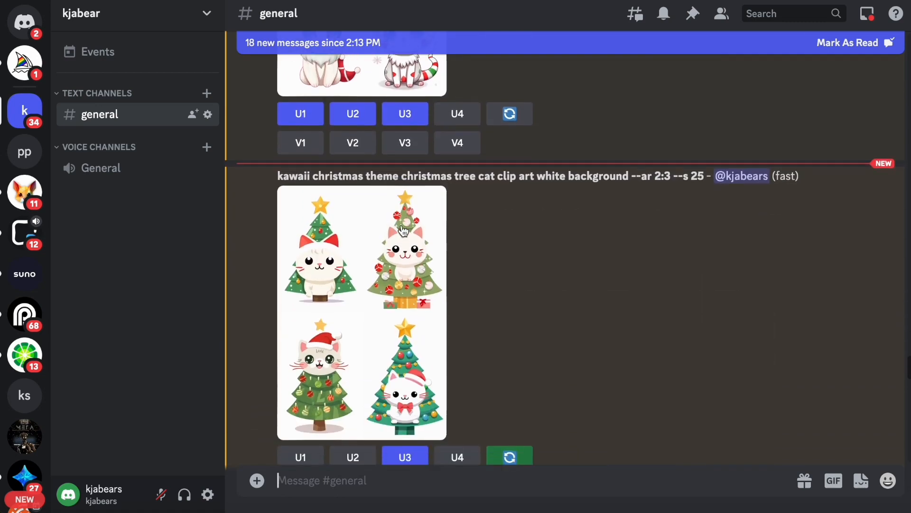
scroll(404, 231, down, 2)
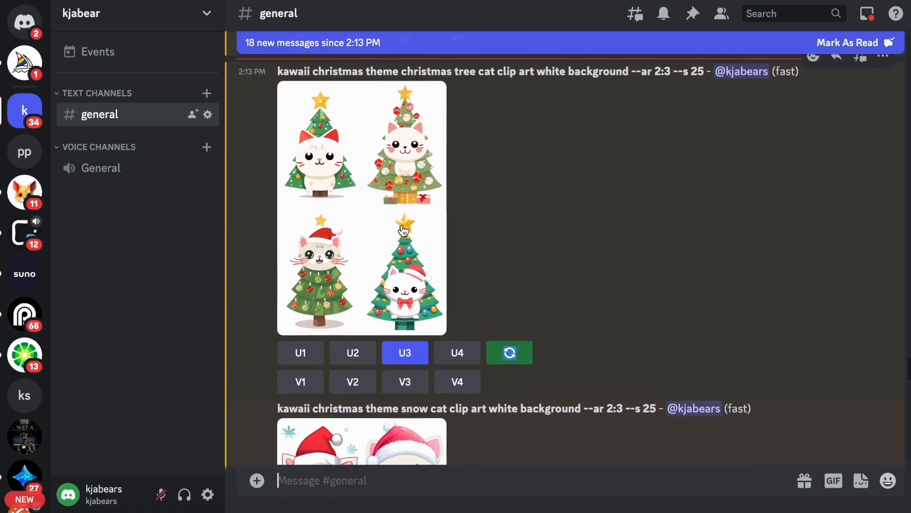
scroll(404, 231, down, 7)
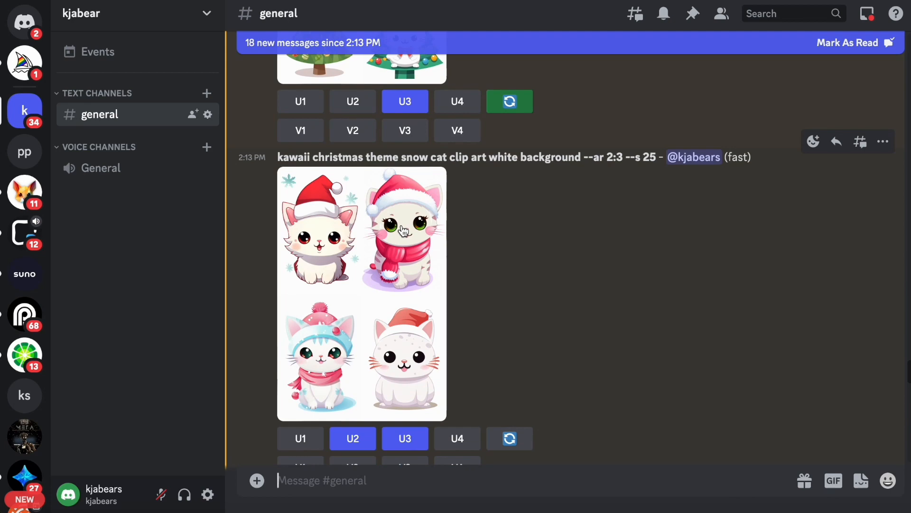
scroll(404, 231, down, 11)
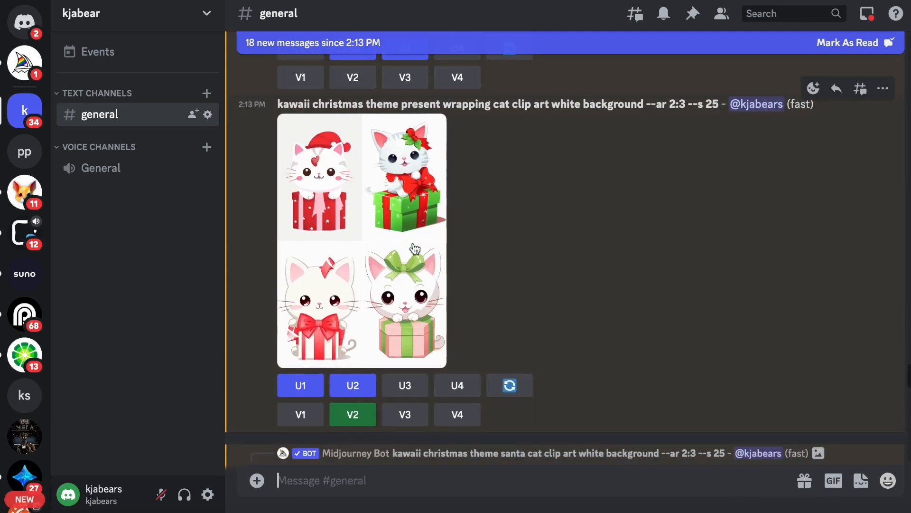
scroll(387, 285, down, 1)
Upscale all four individual kawaii santa cat images by 4x.
scroll(386, 285, down, 14)
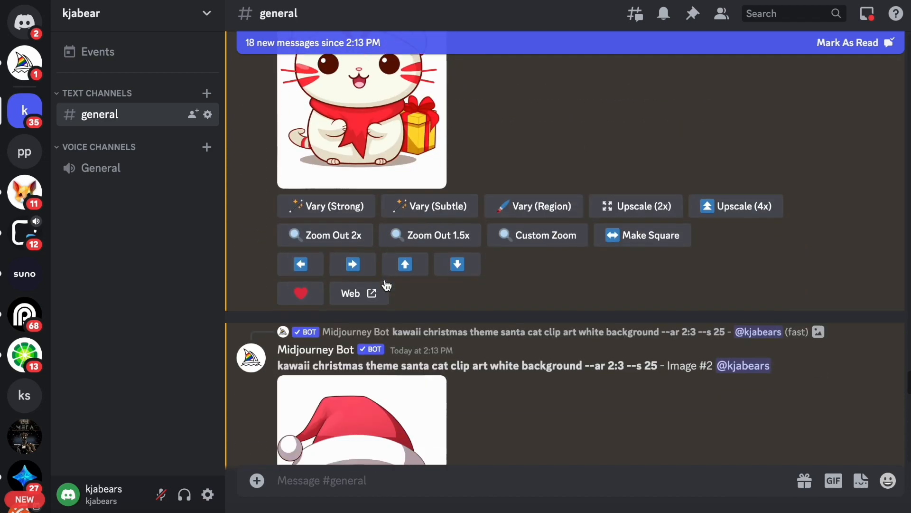
scroll(387, 284, up, 2)
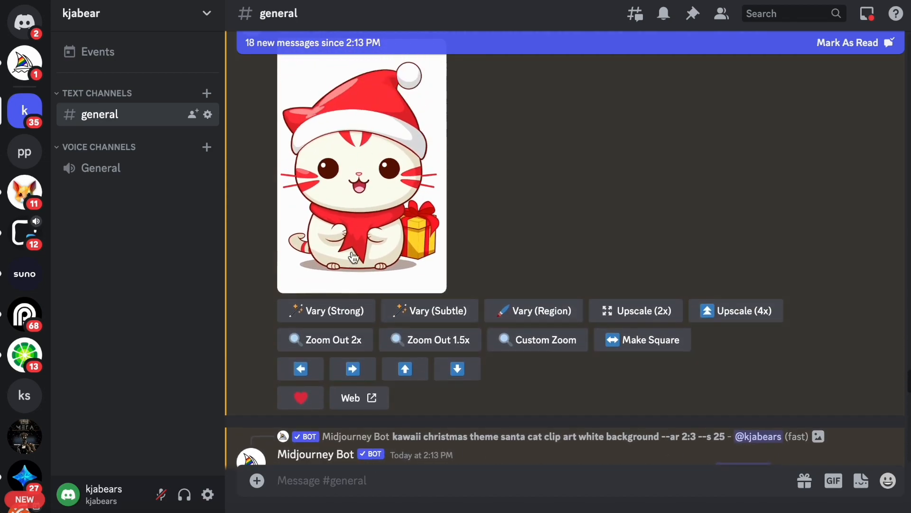
click(740, 314)
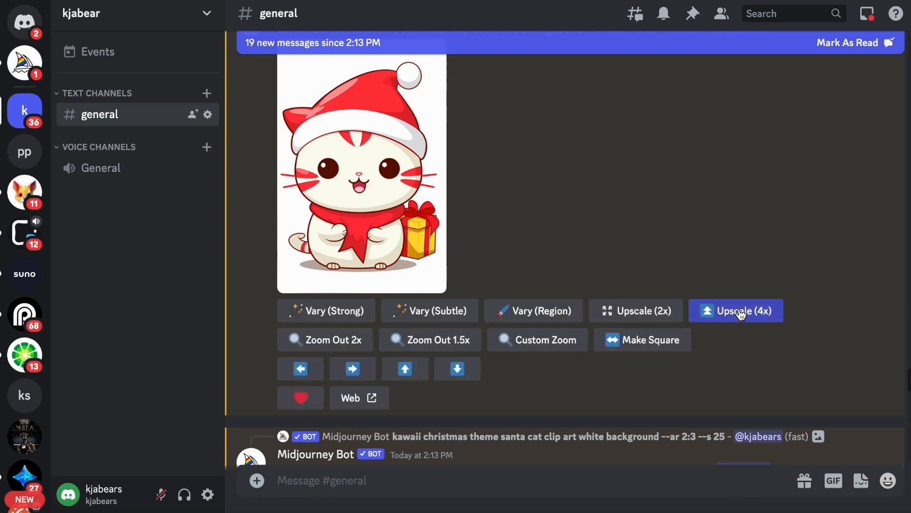
scroll(717, 338, down, 10)
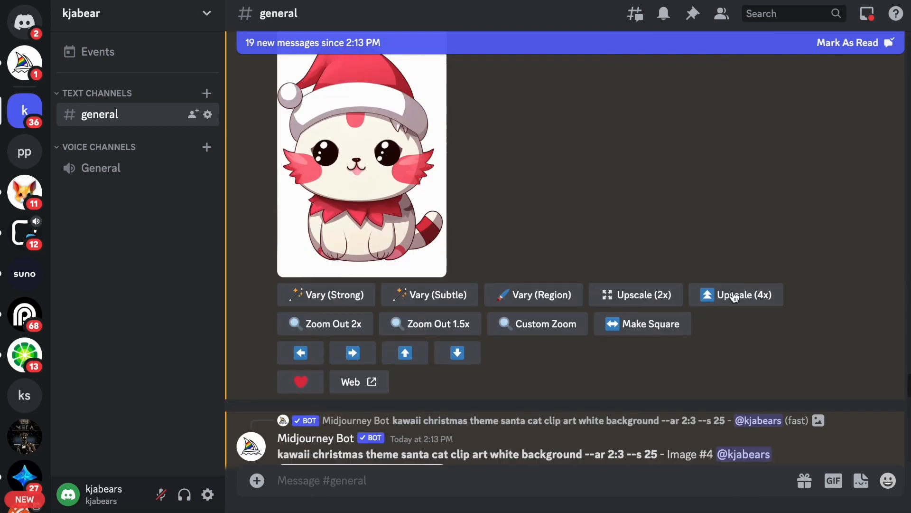
click(712, 298)
scroll(734, 298, down, 6)
scroll(734, 298, down, 10)
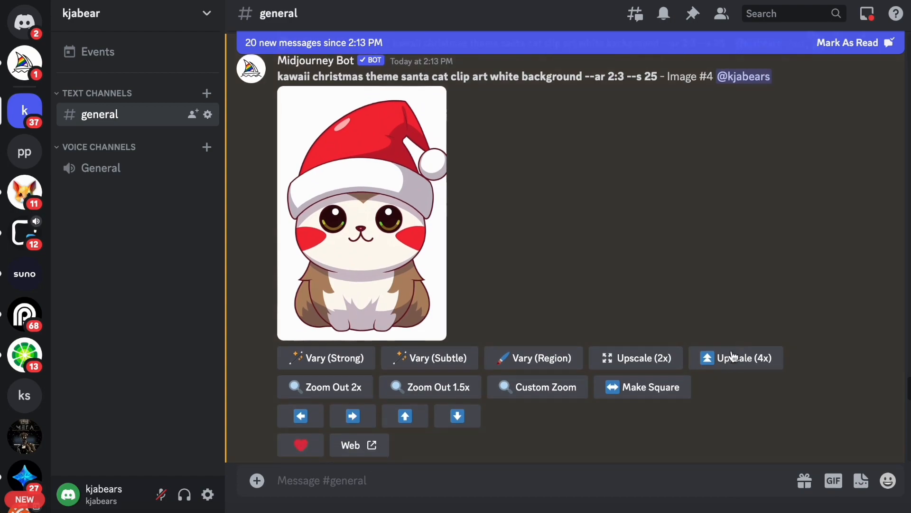
click(731, 359)
scroll(731, 366, up, 2)
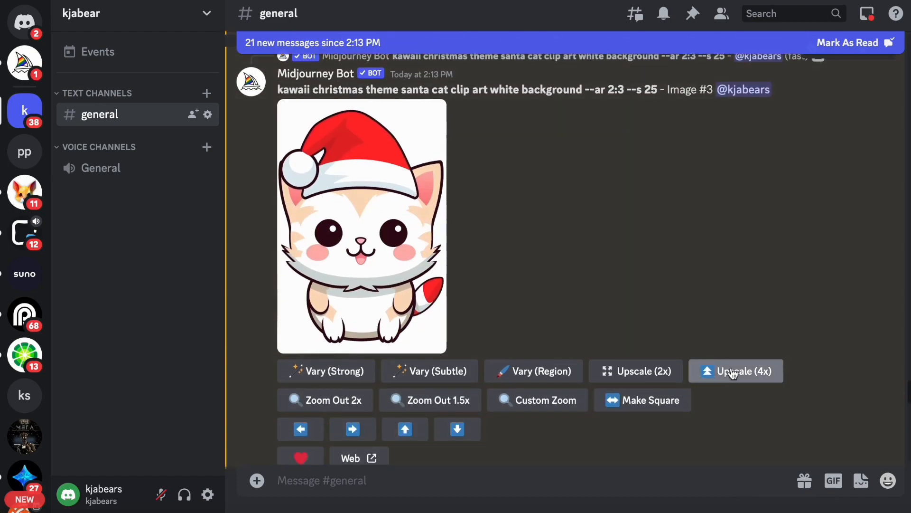
click(731, 366)
Upscale the three individual kawaii elf cat images and the christmas tree cat image by 4x.
click(731, 367)
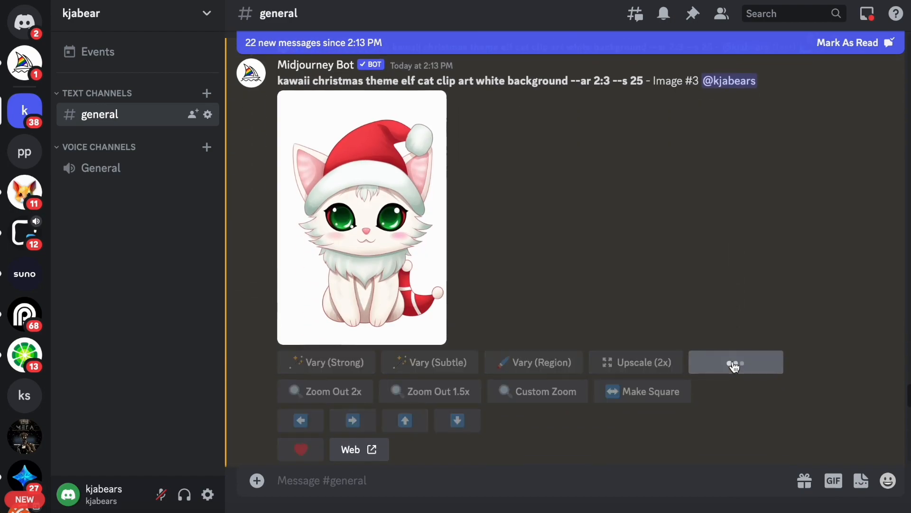
click(734, 367)
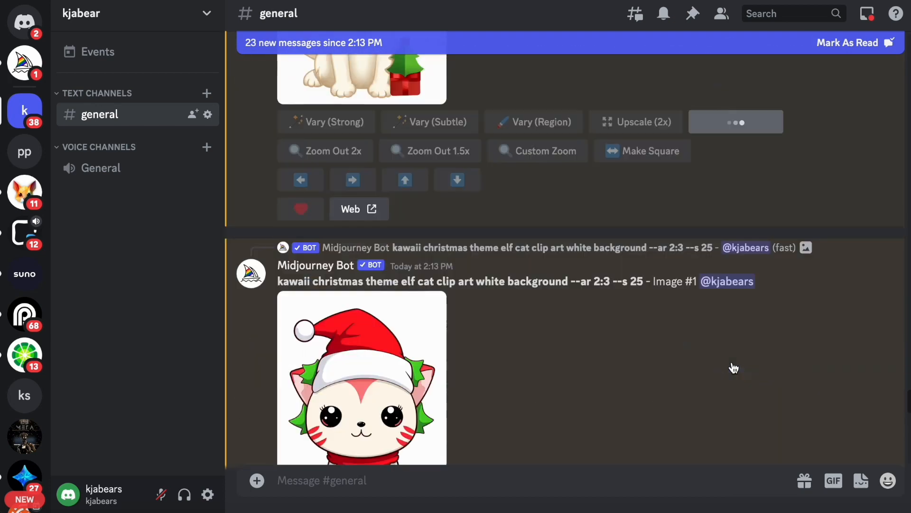
click(732, 298)
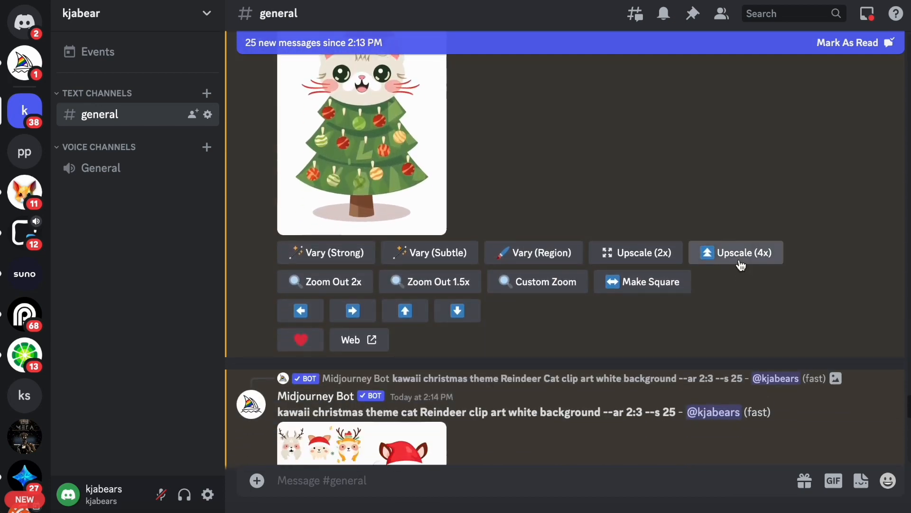
click(734, 253)
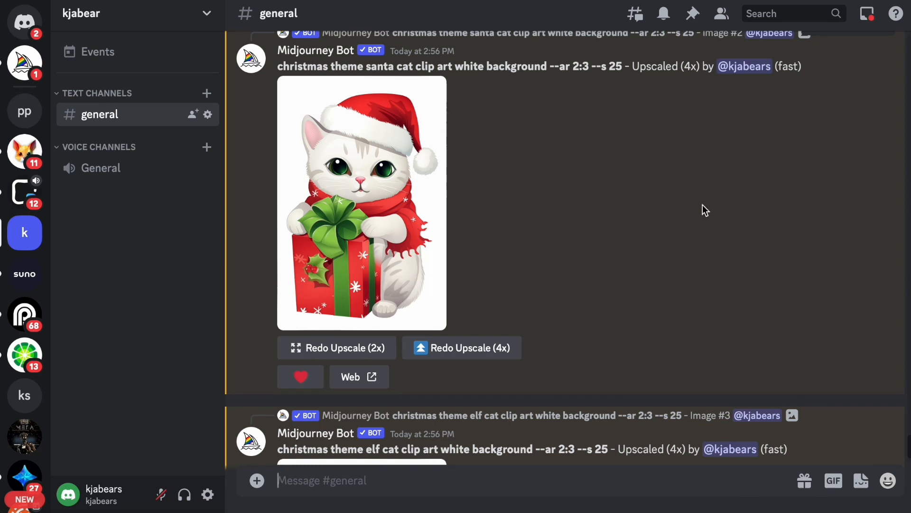
Save the enlarged 4x upscaled santa cat with the red present to the Downloads folder and close its preview.
click(420, 217)
right_click(418, 216)
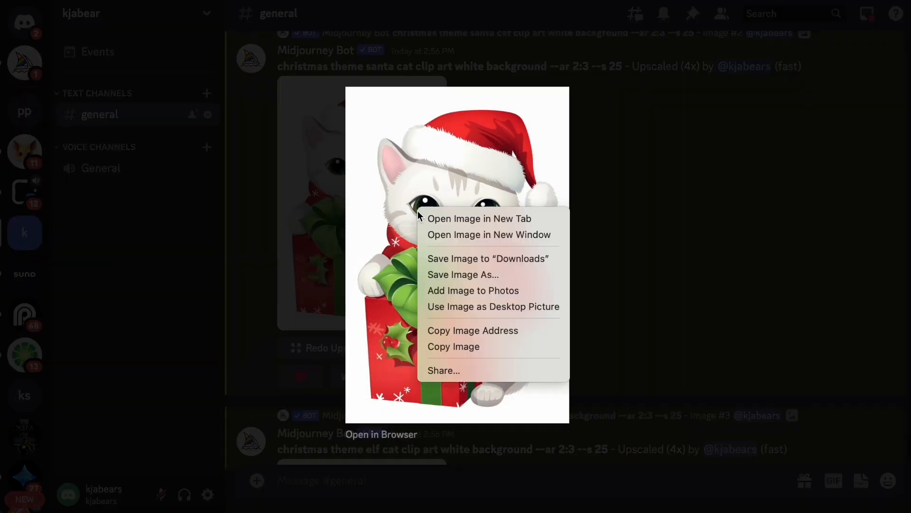
click(498, 260)
click(771, 80)
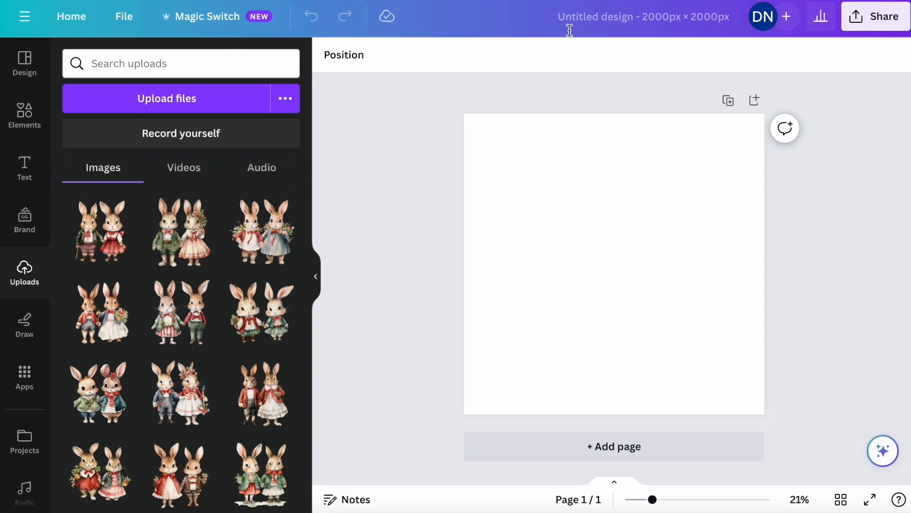
Create a new blank custom-size design measuring 2000 × 2000 px.
click(71, 16)
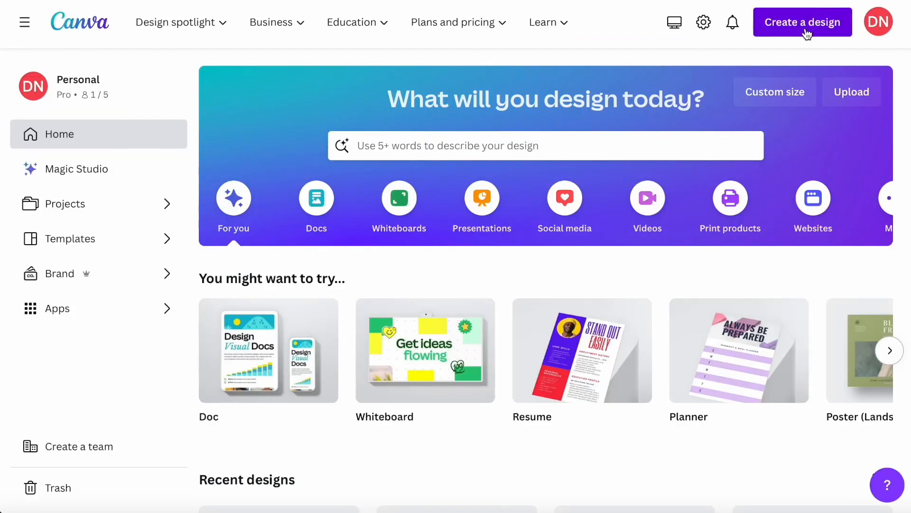
click(808, 31)
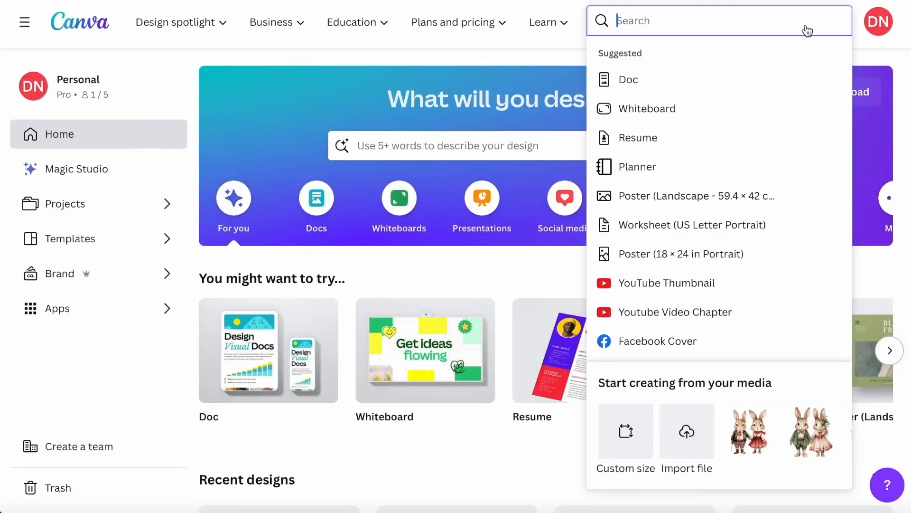
click(625, 432)
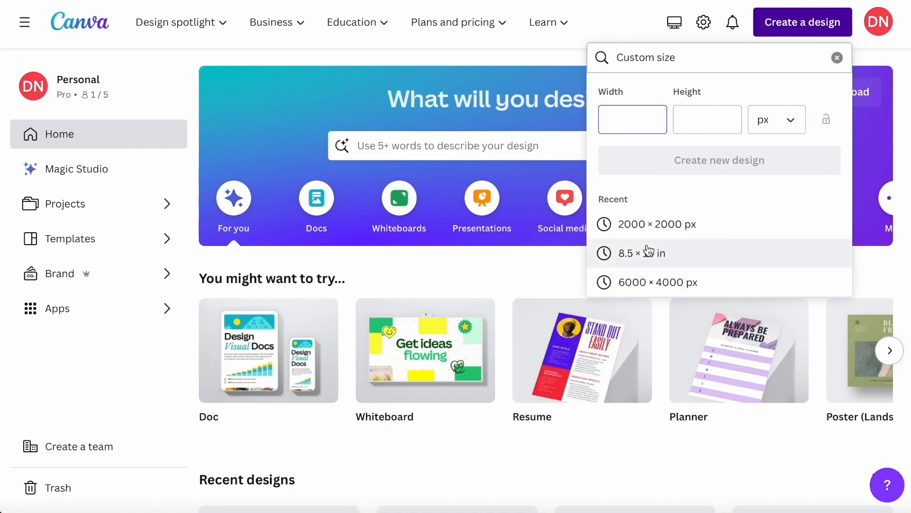
text(2000)
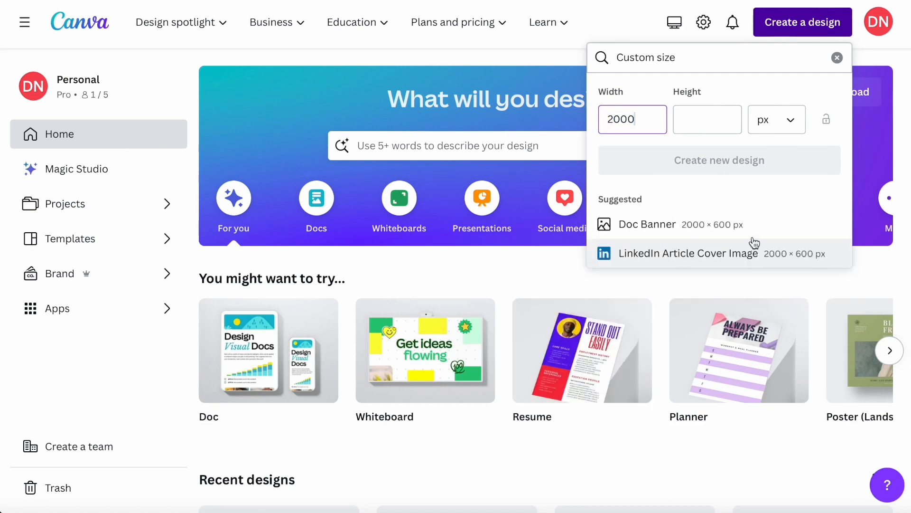
click(682, 120)
text(2000)
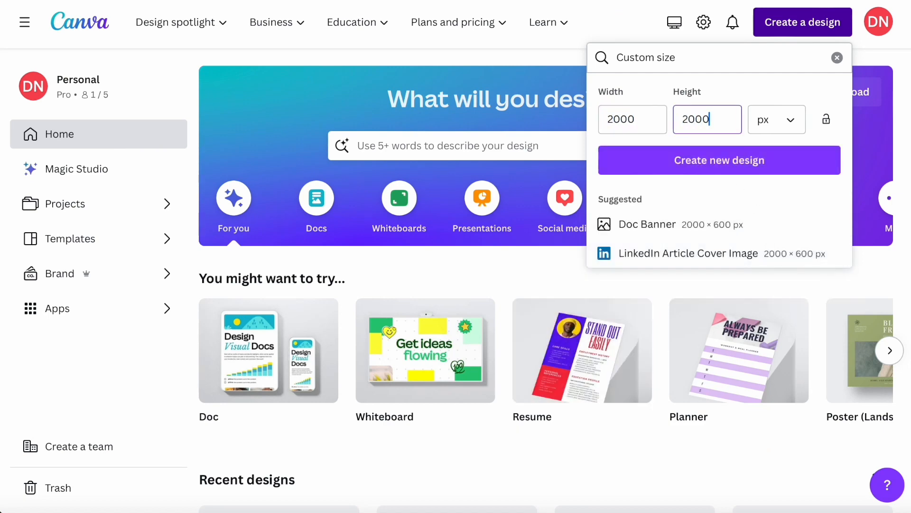
click(719, 162)
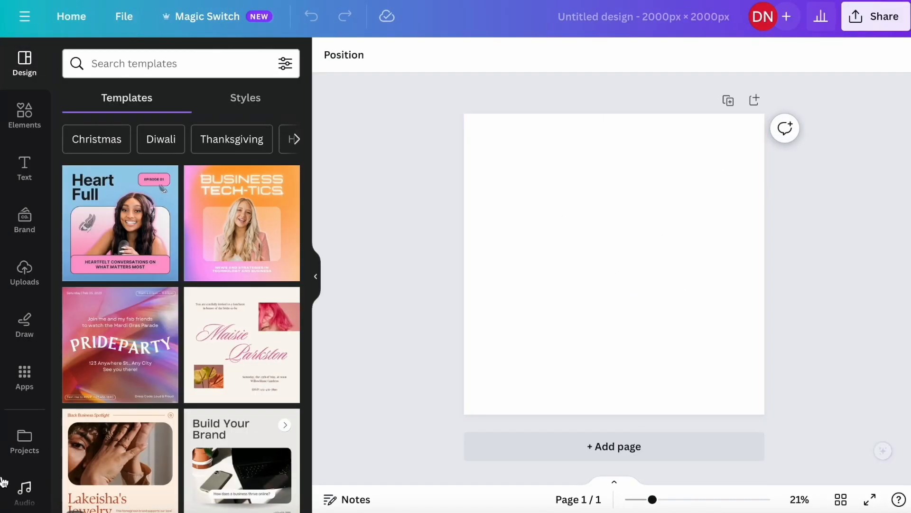
Upload the two santa cat images with presents from the Downloads folder into the design's image uploads.
click(10, 509)
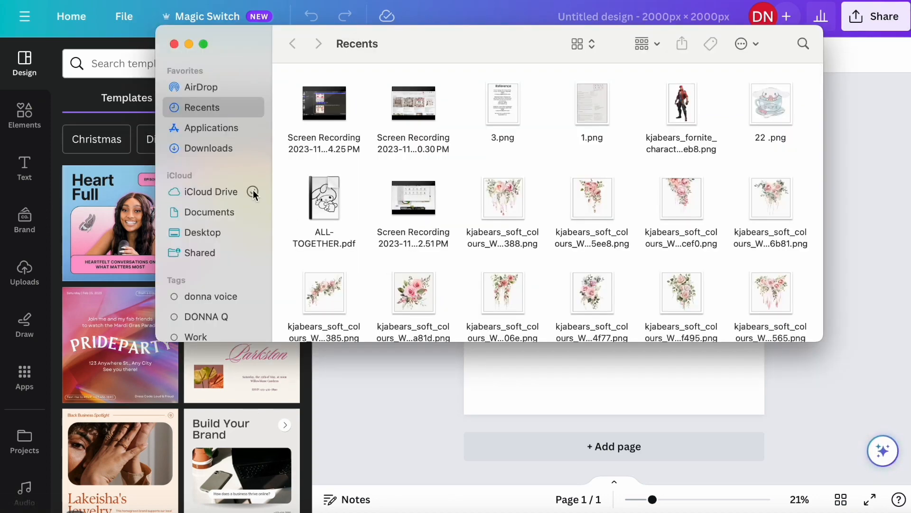
click(234, 149)
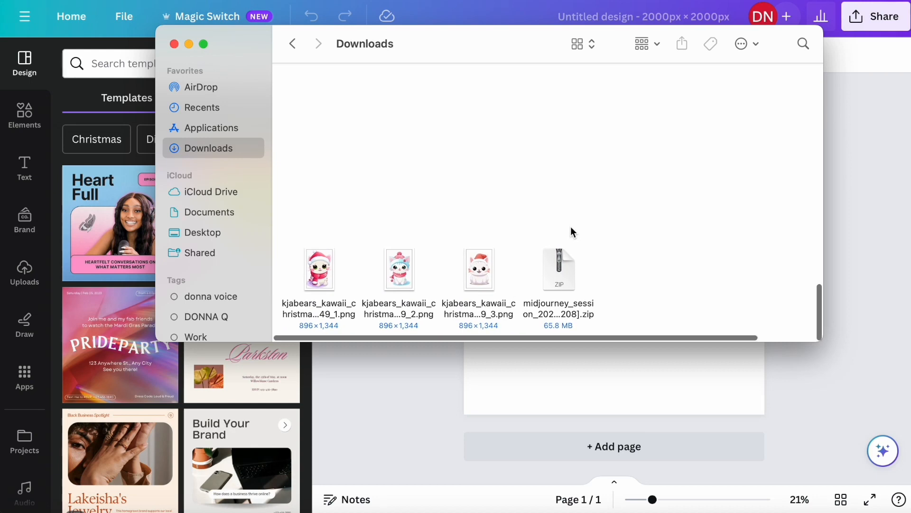
drag(508, 281, 602, 341)
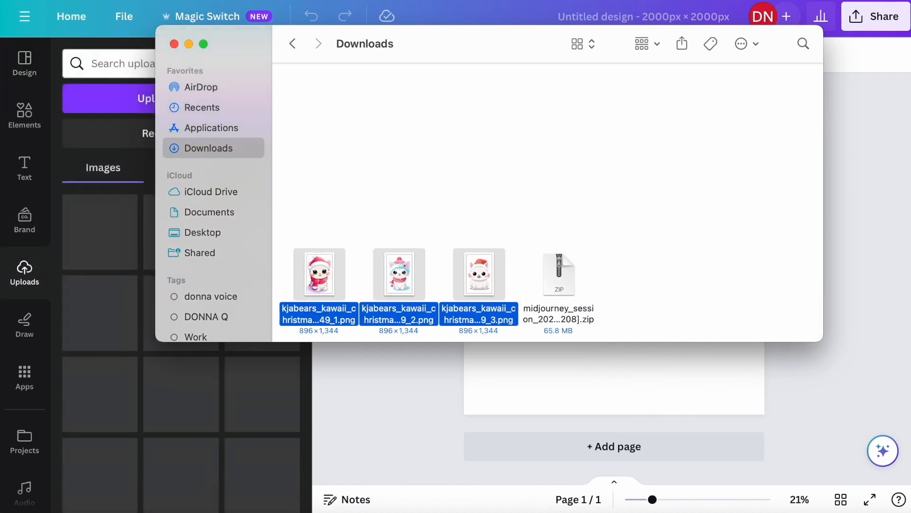
scroll(649, 281, up, 5)
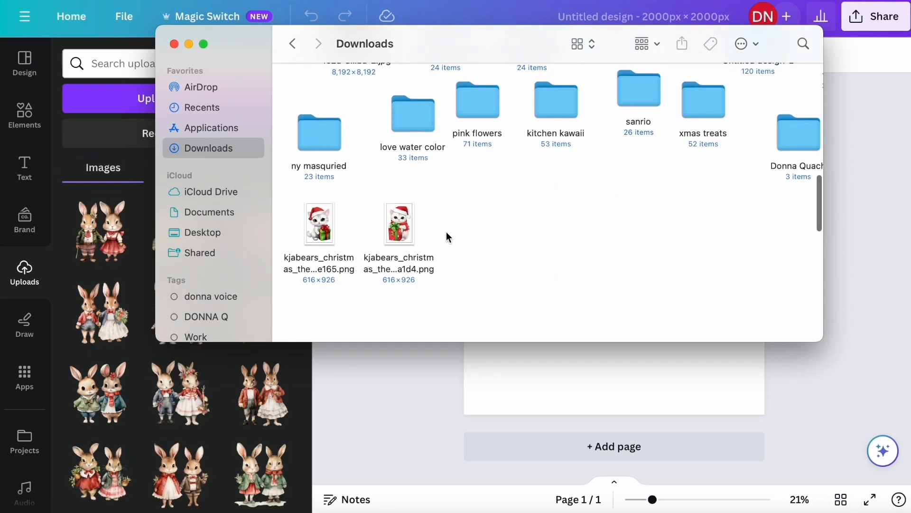
drag(447, 231, 87, 349)
click(356, 388)
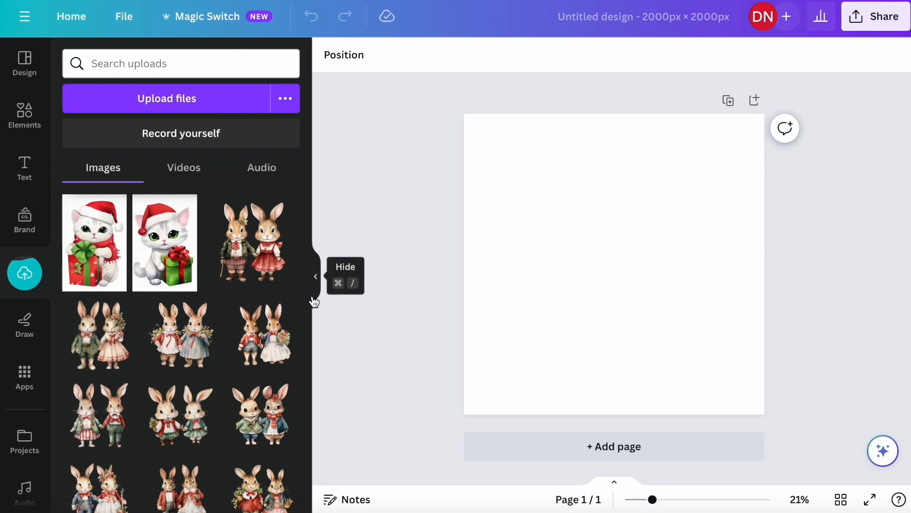
Place the santa cat with the green present on the page and enlarge it to the full page height with the whole cat showing.
drag(173, 291, 603, 243)
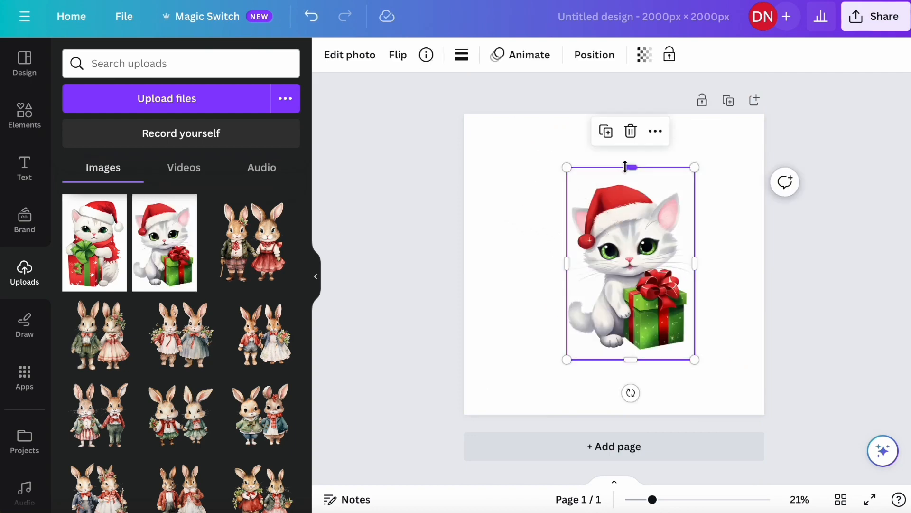
drag(625, 166, 629, 116)
drag(631, 360, 635, 415)
drag(568, 264, 522, 266)
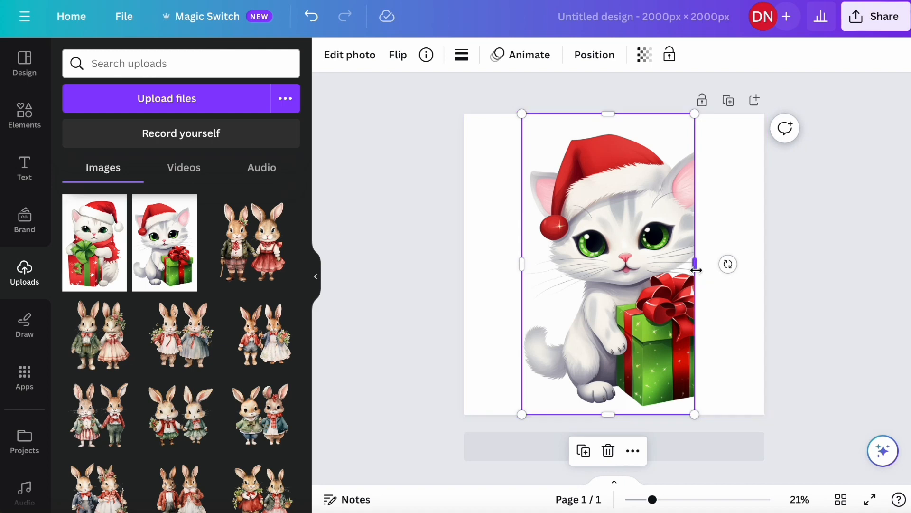
drag(696, 269, 730, 270)
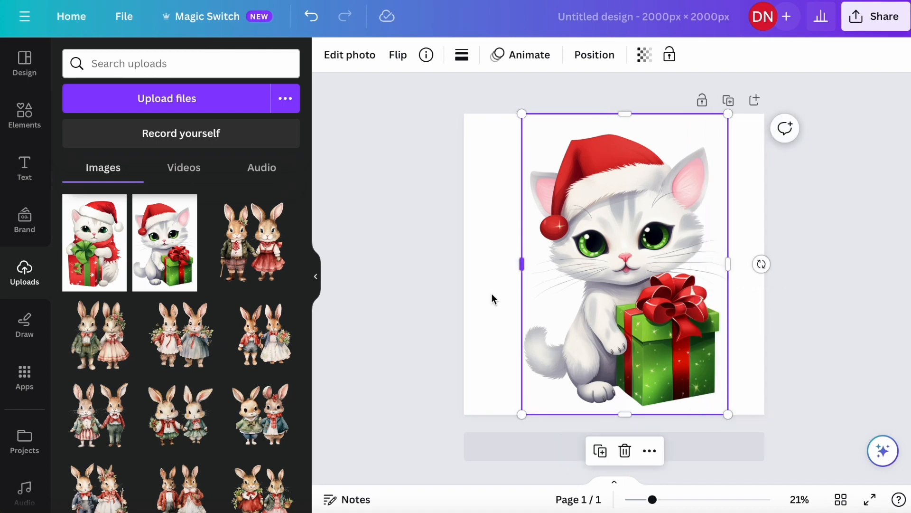
click(449, 302)
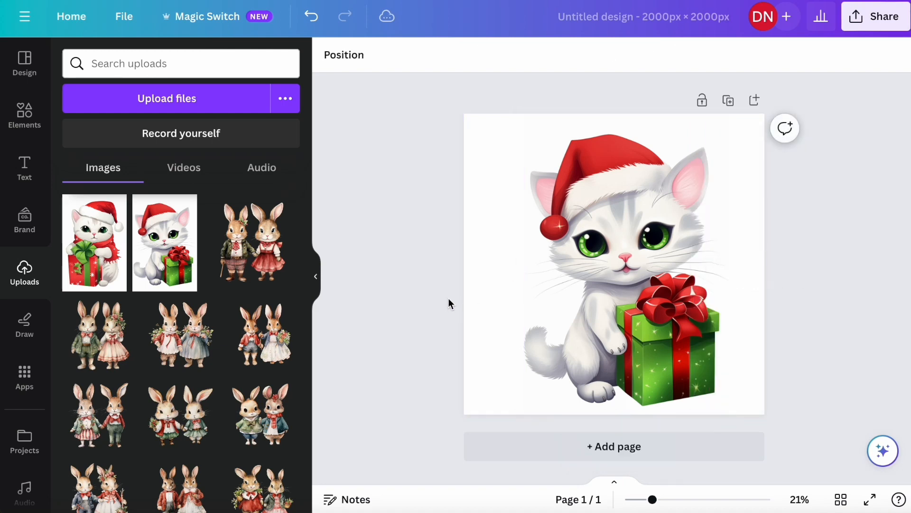
Remove the background of the santa cat with the green present and inspect the cutout in Background Remover.
click(619, 303)
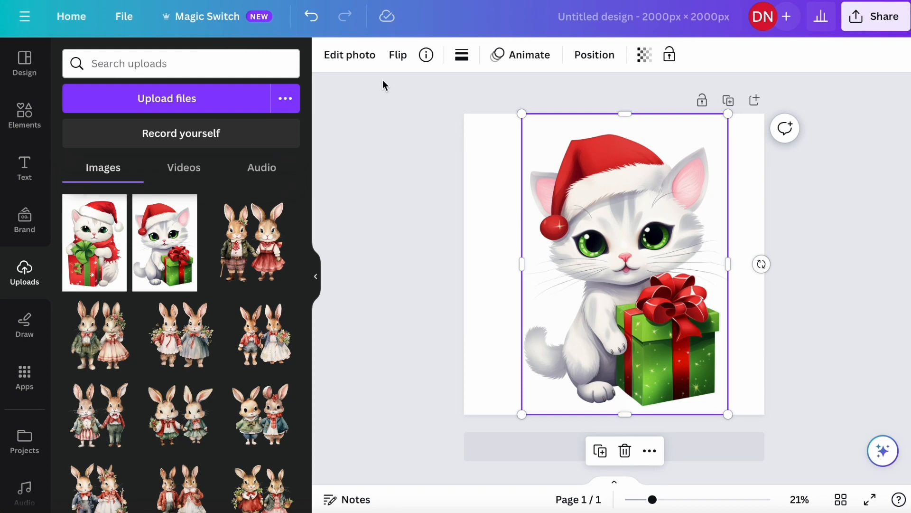
click(354, 59)
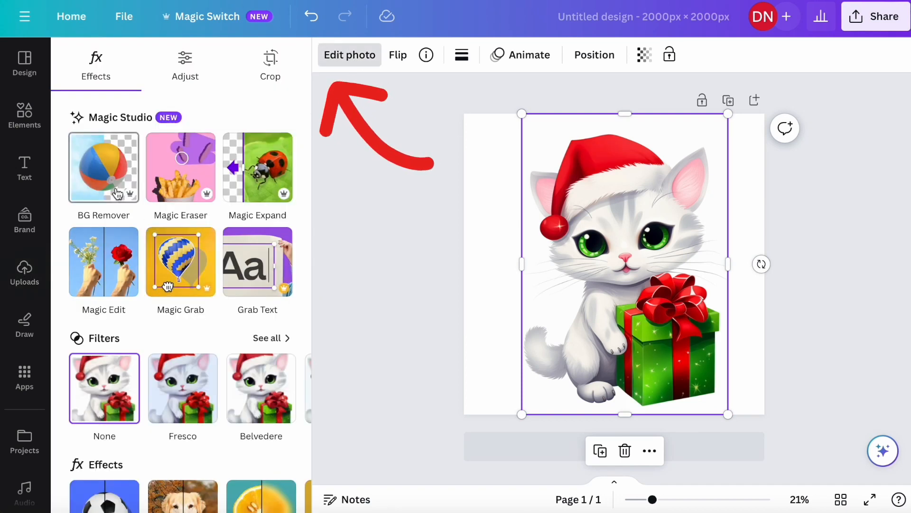
click(99, 179)
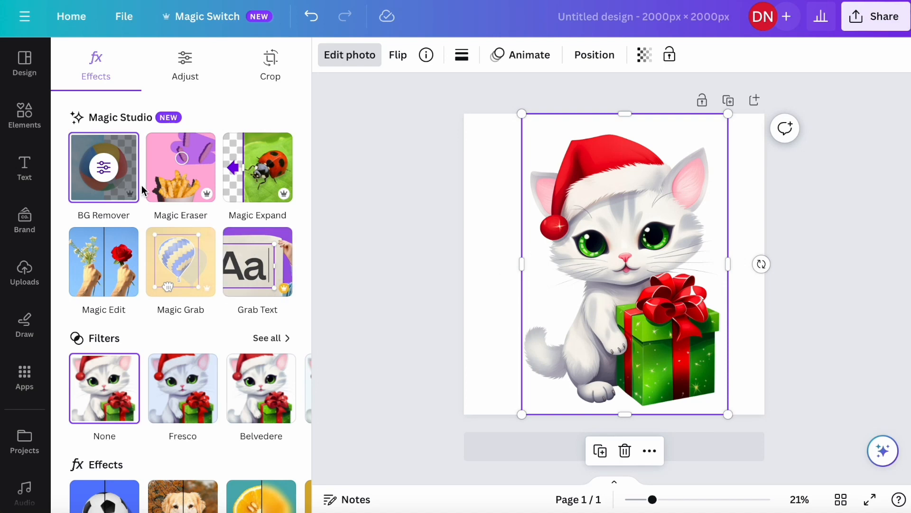
click(106, 164)
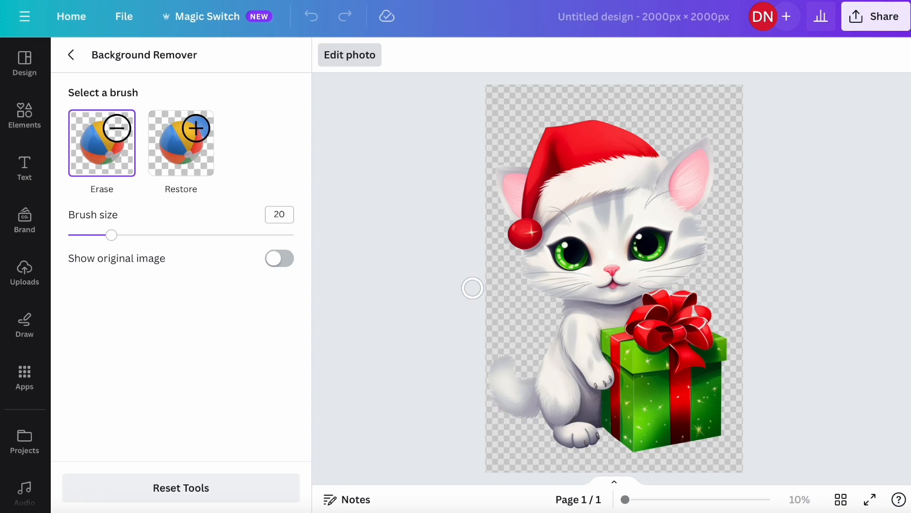
click(71, 54)
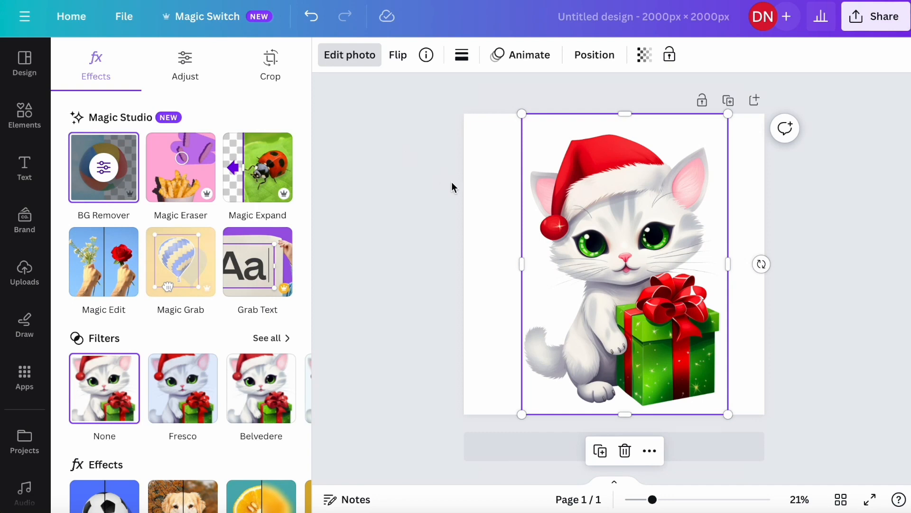
Add a second page with the santa cat holding the red present, enlarged to nearly the full page height without cropping the cat.
click(508, 448)
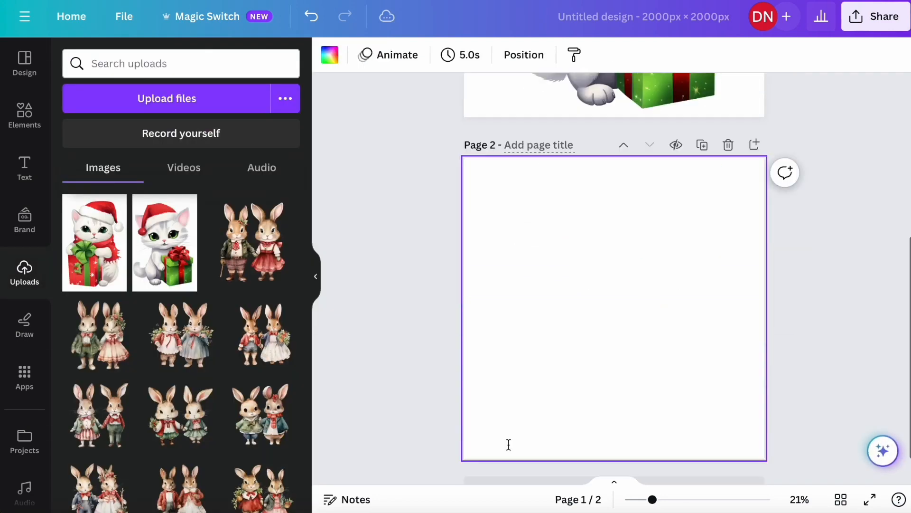
drag(88, 228, 589, 238)
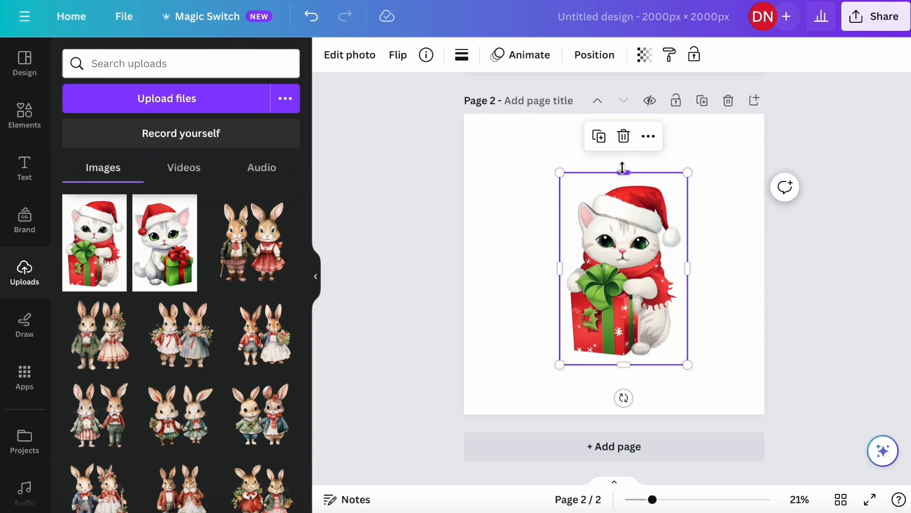
drag(622, 168, 622, 126)
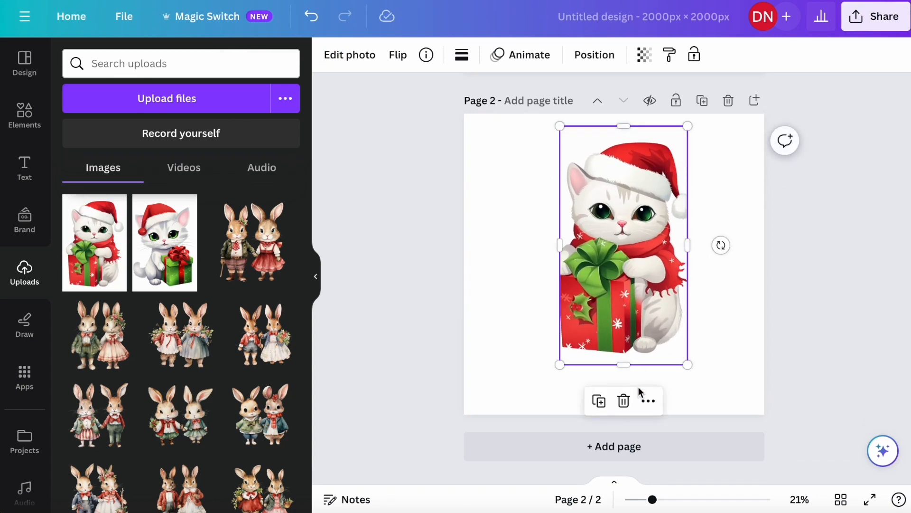
drag(626, 364, 623, 415)
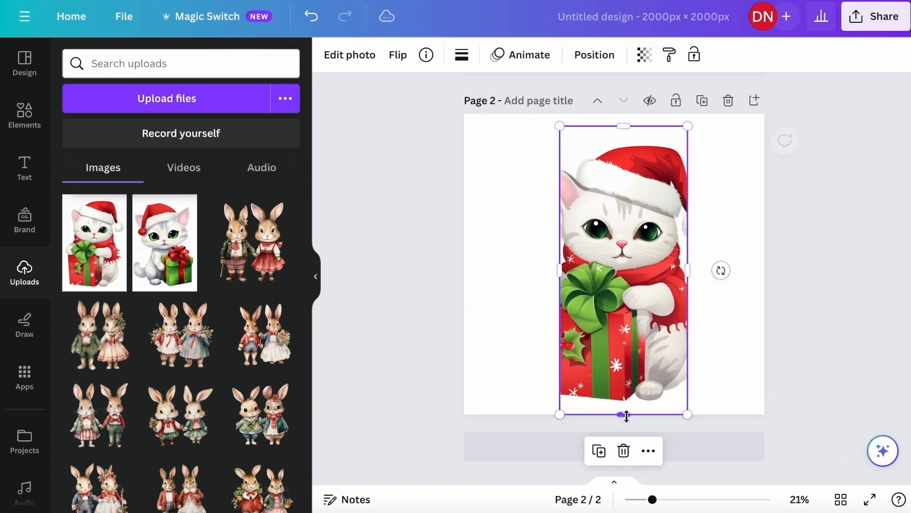
drag(560, 266, 527, 270)
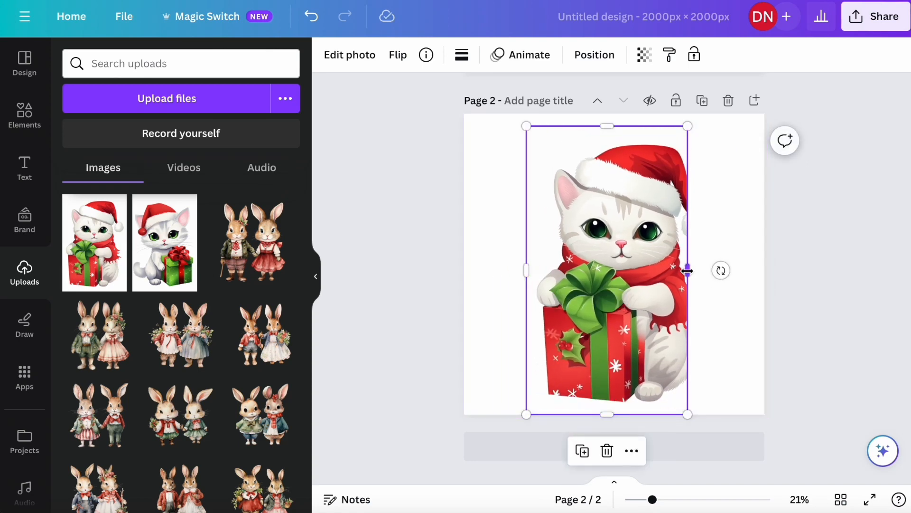
drag(687, 271, 718, 271)
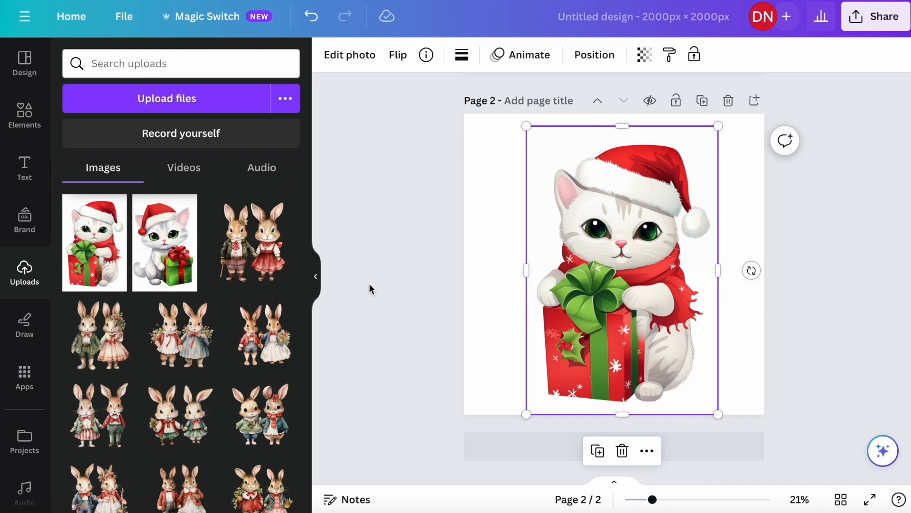
click(389, 278)
Remove the background of the santa cat with the red present on page 2 and check the cutout's edges.
click(563, 256)
click(349, 60)
click(109, 165)
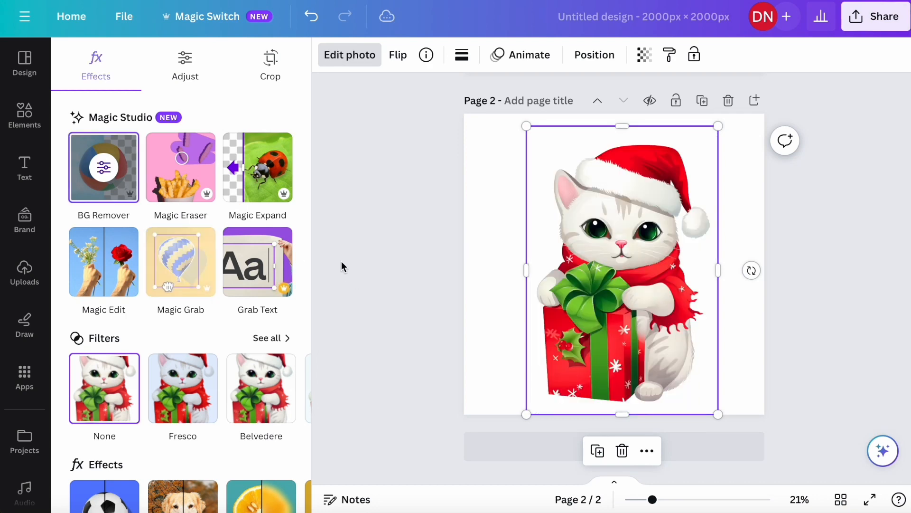
click(106, 174)
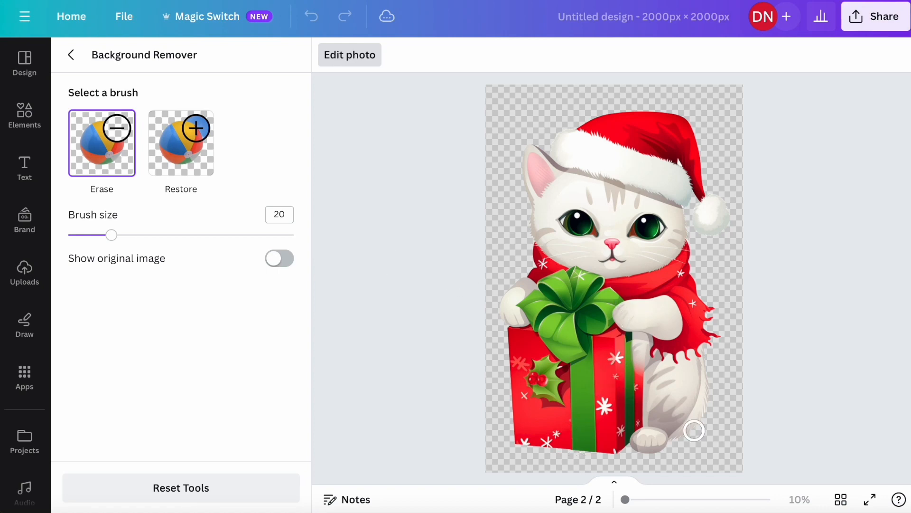
click(71, 54)
click(900, 158)
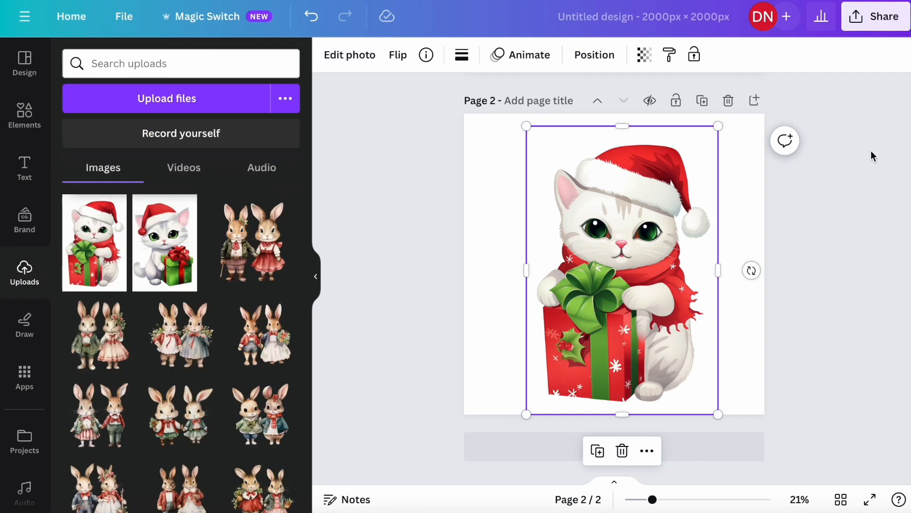
click(872, 149)
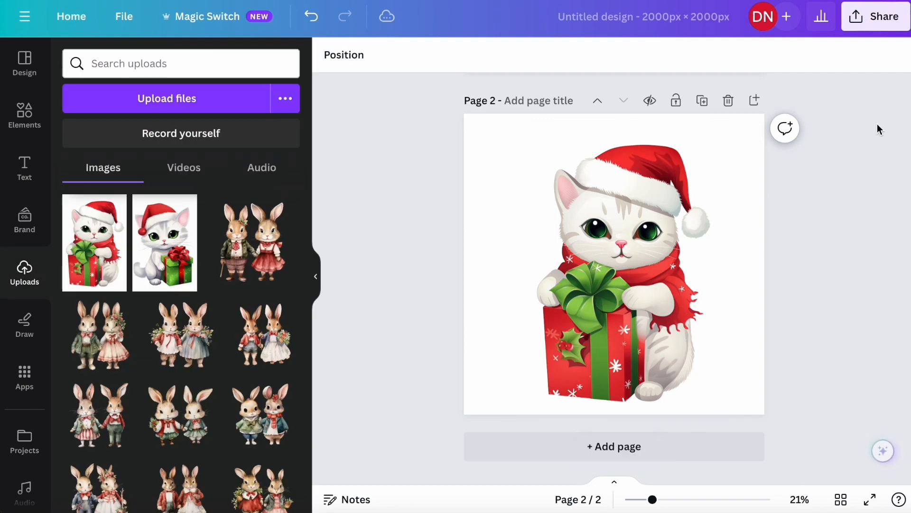
Download both pages as PNG files at 2,000 × 2,000 px with a transparent background.
click(872, 19)
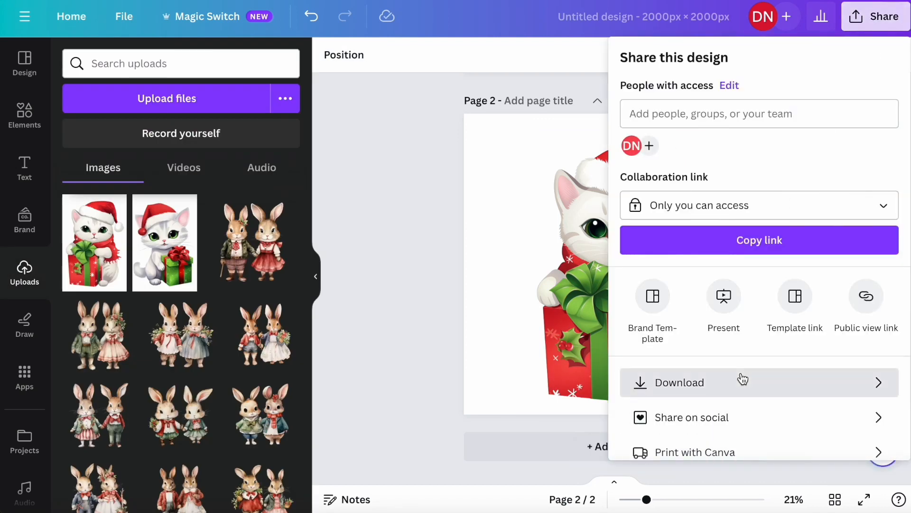
click(742, 377)
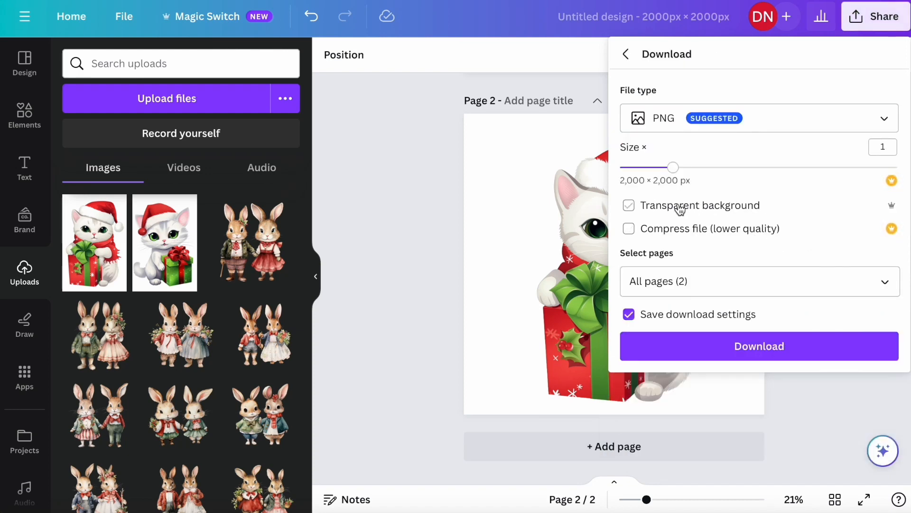
click(658, 206)
click(392, 278)
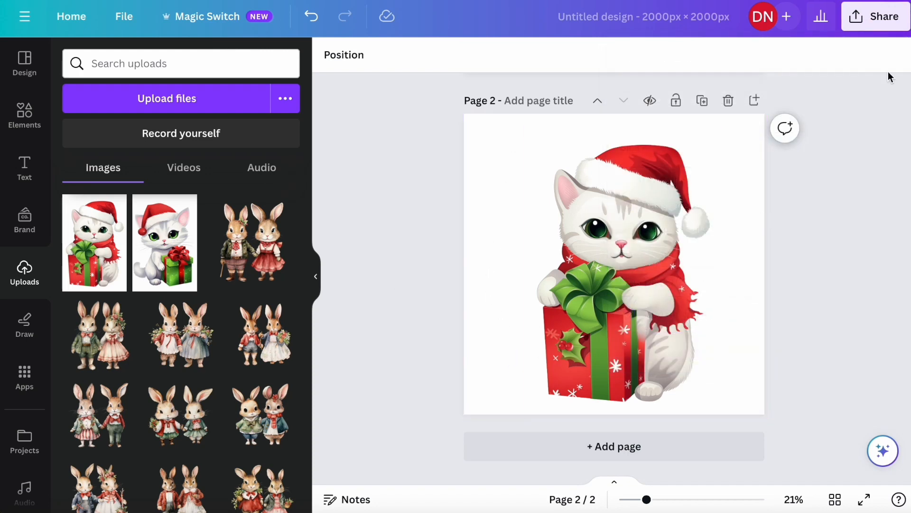
click(895, 23)
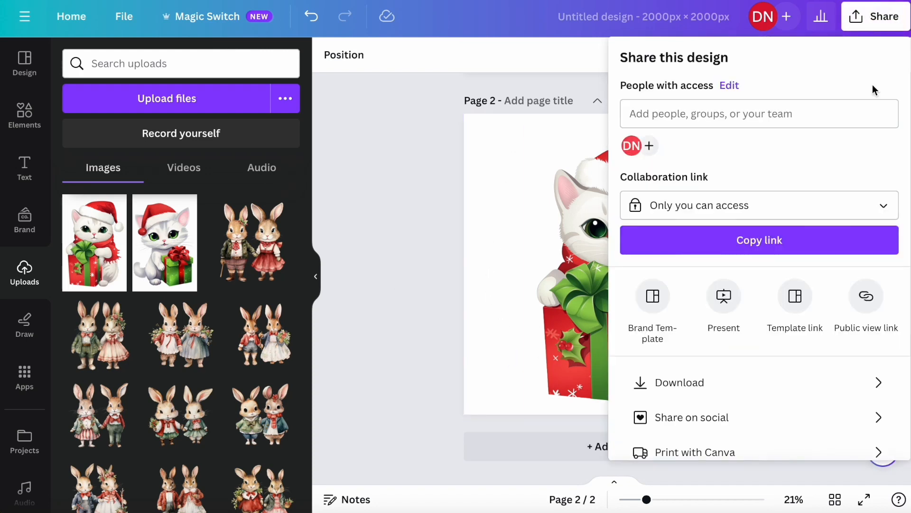
click(708, 383)
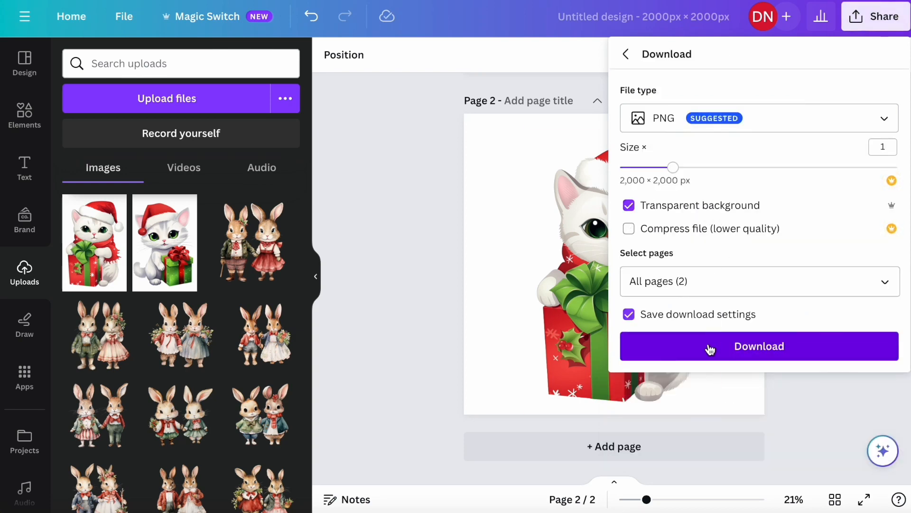
click(710, 350)
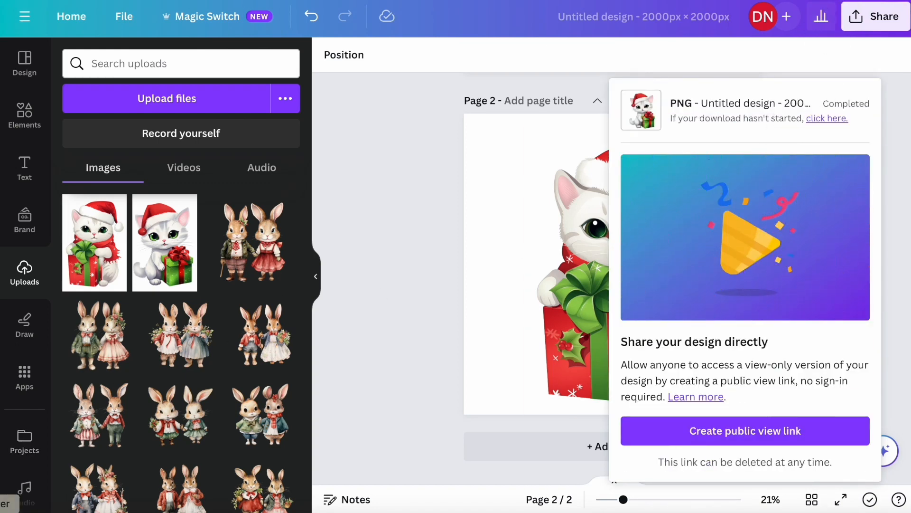
Switch to Finder, open the Untitled design-3 folder in Downloads and inspect the transparency of 2.png, closing the image when finished.
click(1, 511)
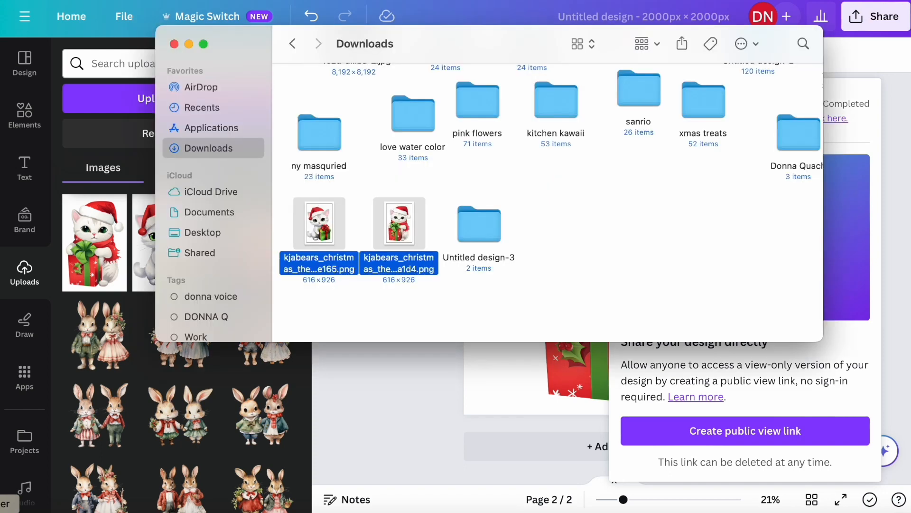
double_click(473, 229)
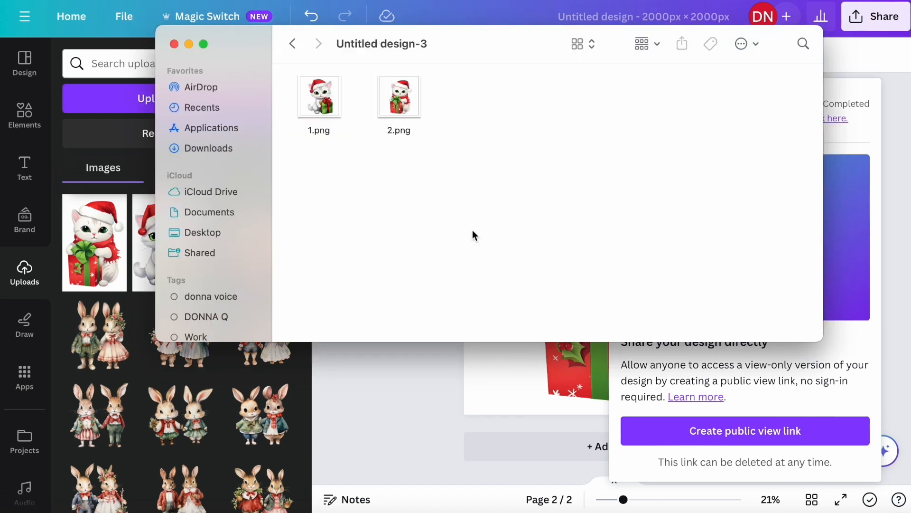
double_click(411, 100)
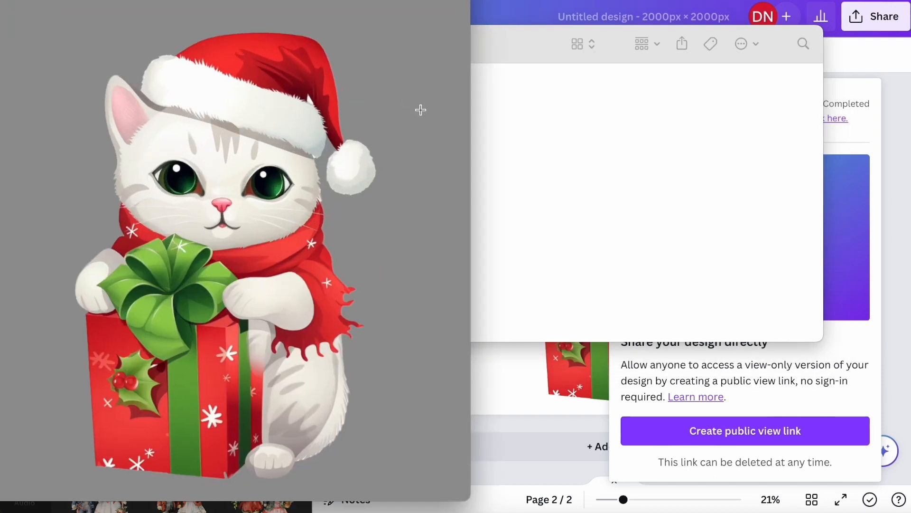
drag(403, 143, 423, 142)
drag(157, 0, 364, 0)
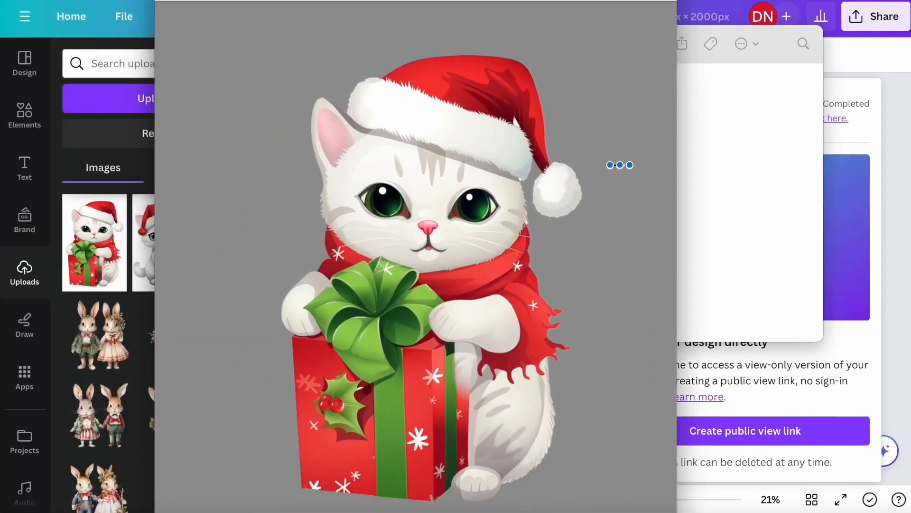
click(592, 44)
click(724, 230)
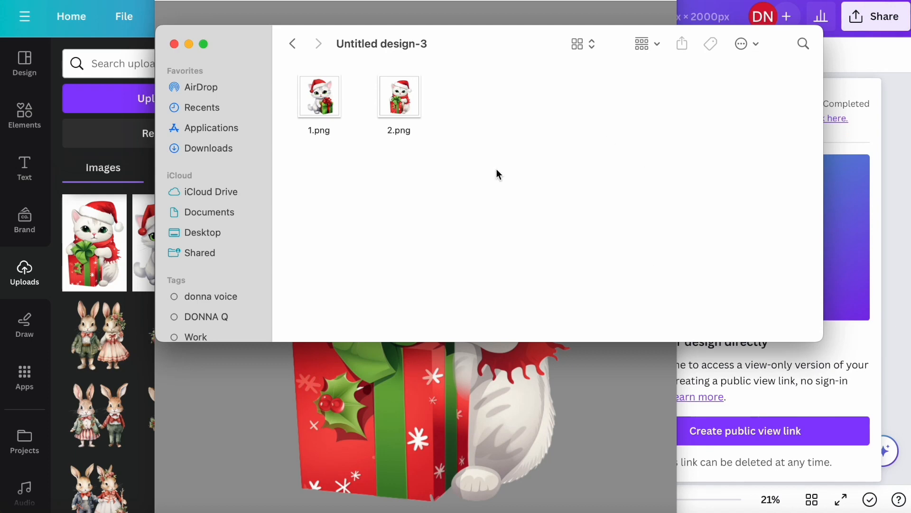
click(197, 20)
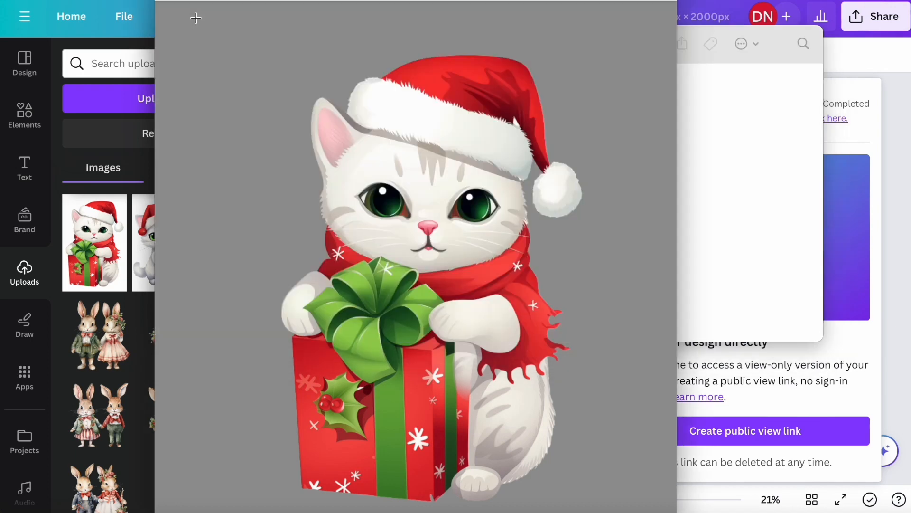
key(super+w)
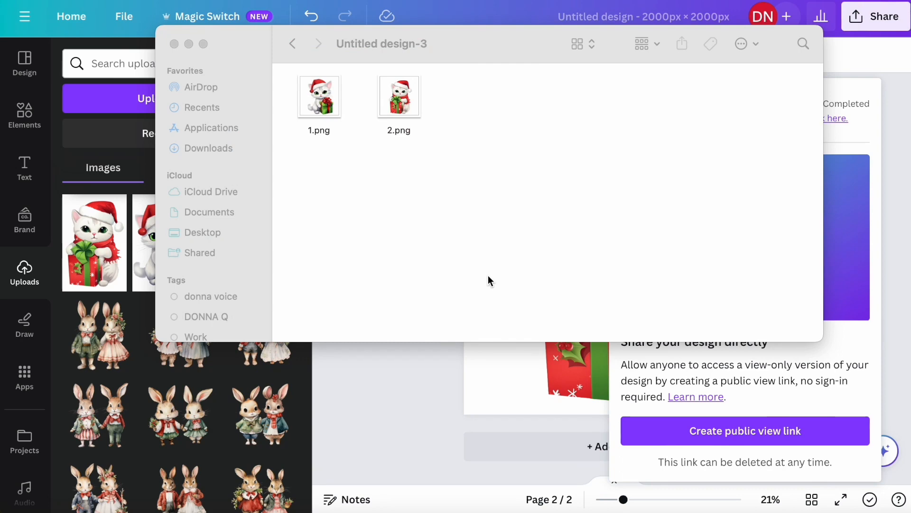